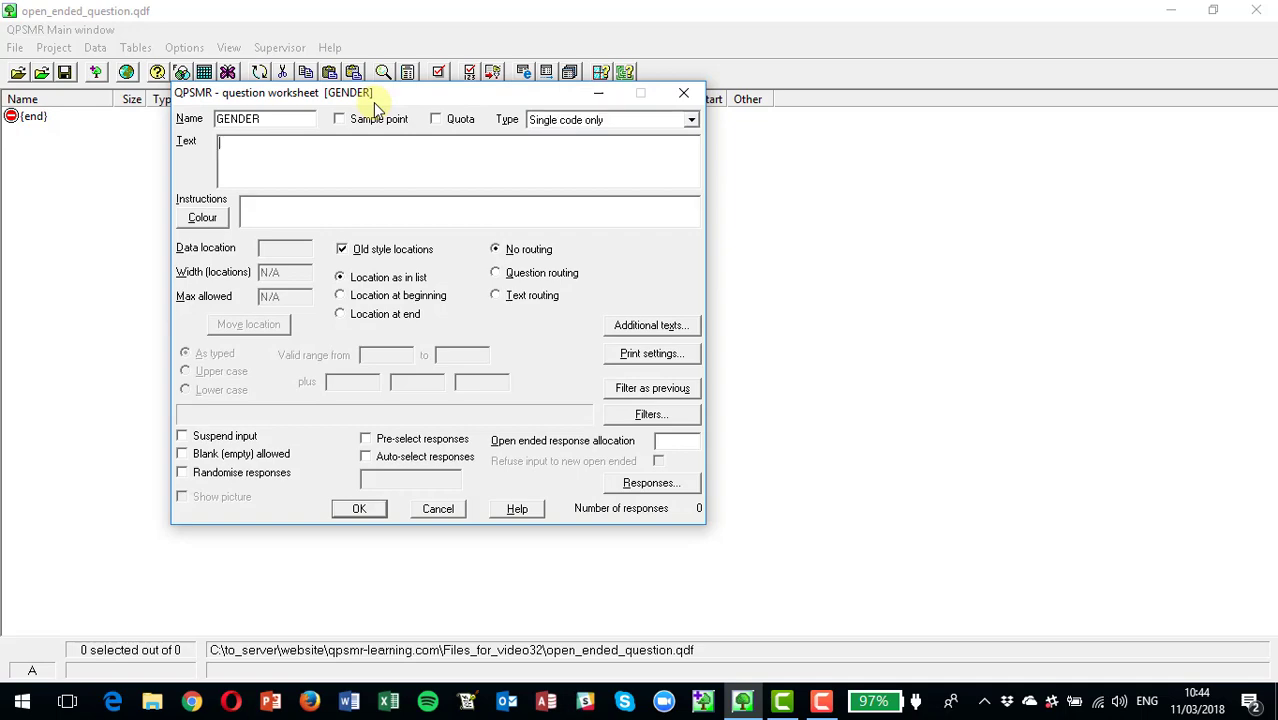
- Set the GENDER question's text to "Gender" and enter the responses Male and Female
{"action": "type", "text": "Gender"}
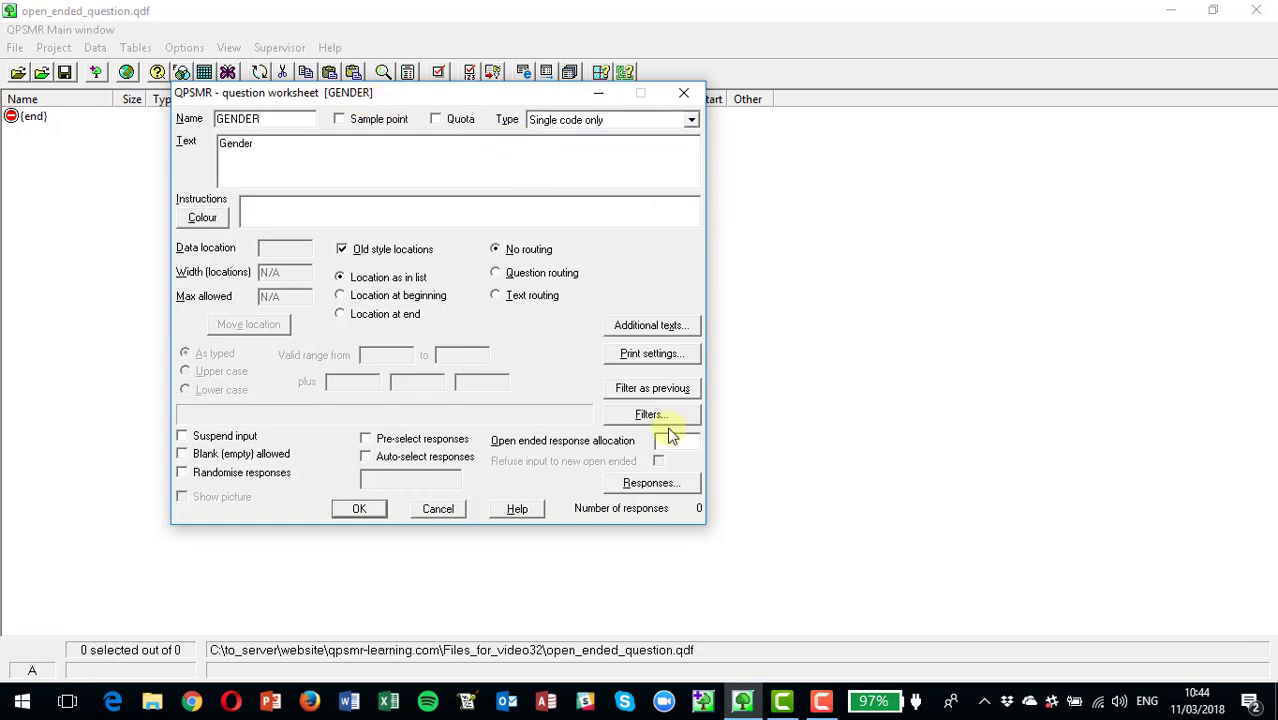
{"action": "left_click", "coordinate": [648, 485]}
{"action": "type", "text": "Ma"}
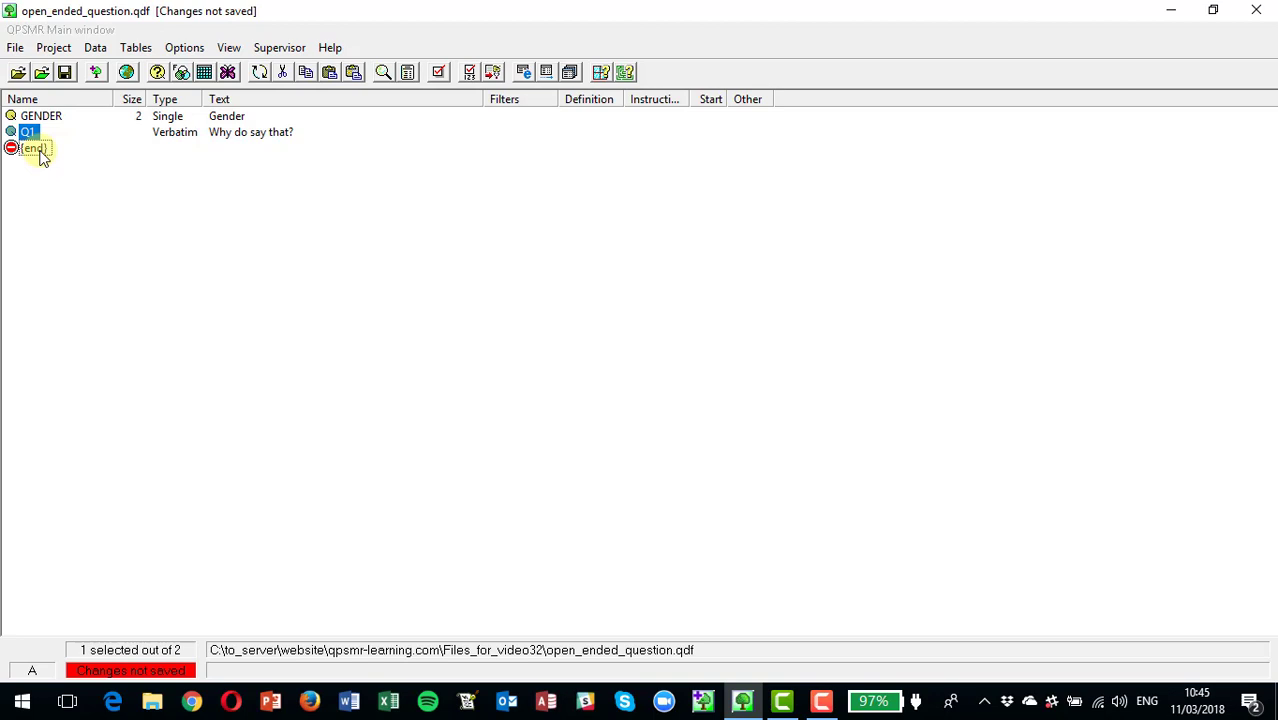
- Create a variable named FALSEVAR at the end of the project, with type Single code only and the text "False"
{"action": "double_click", "coordinate": [41, 153]}
{"action": "type", "text": "FALSEVAR"}
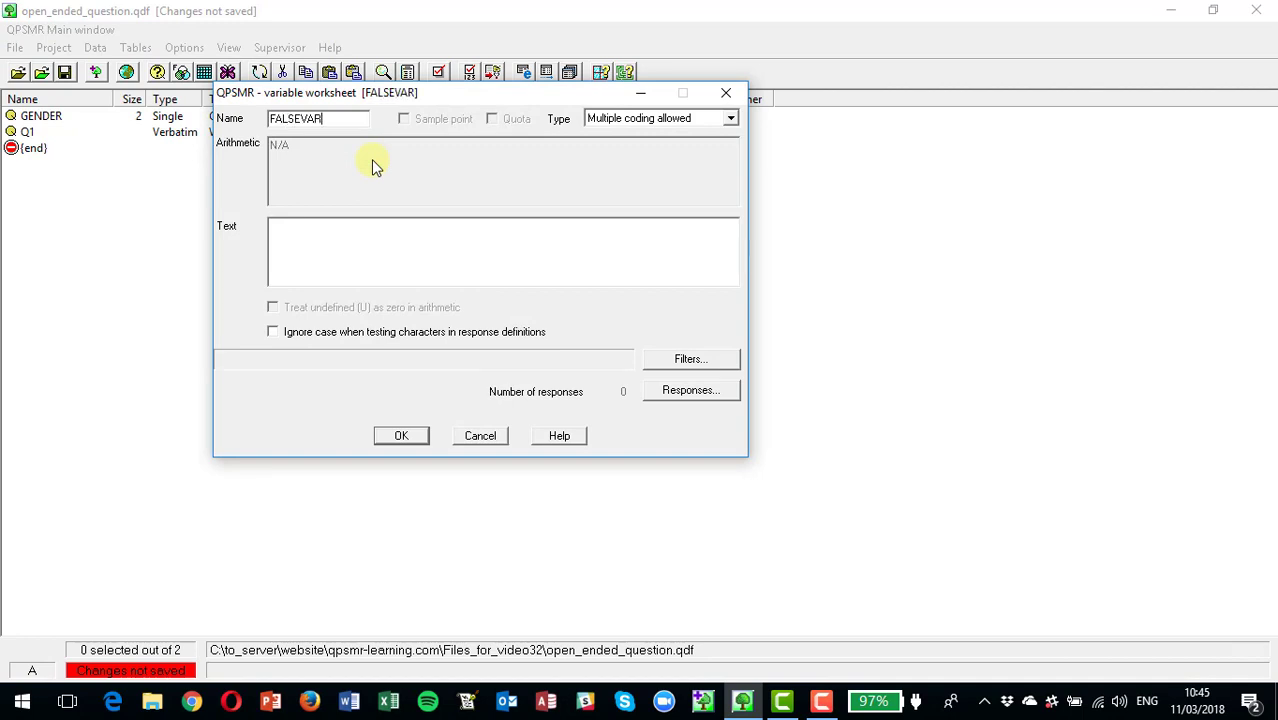
{"action": "left_click", "coordinate": [642, 118]}
{"action": "left_click", "coordinate": [630, 132]}
{"action": "left_click", "coordinate": [389, 227]}
{"action": "type", "text": "False"}
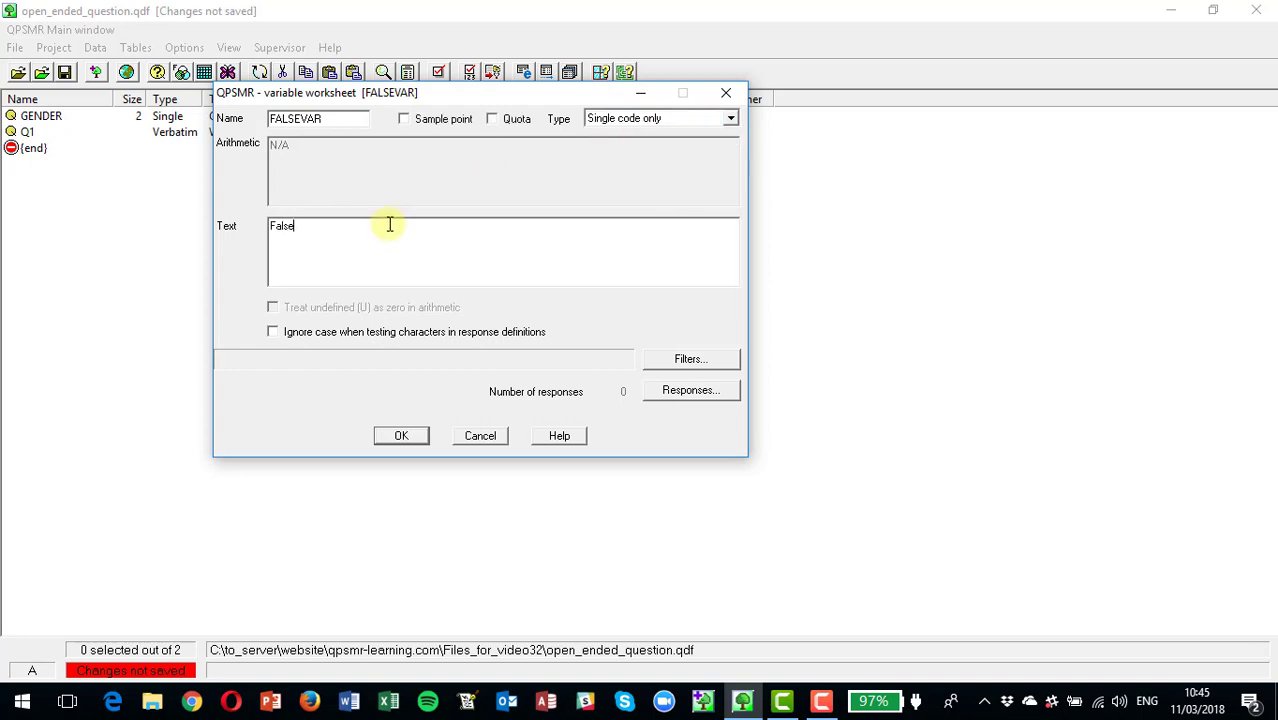
- Give the FALSEVAR variable a single False response with the definition F and accept the response list
{"action": "left_click", "coordinate": [695, 395]}
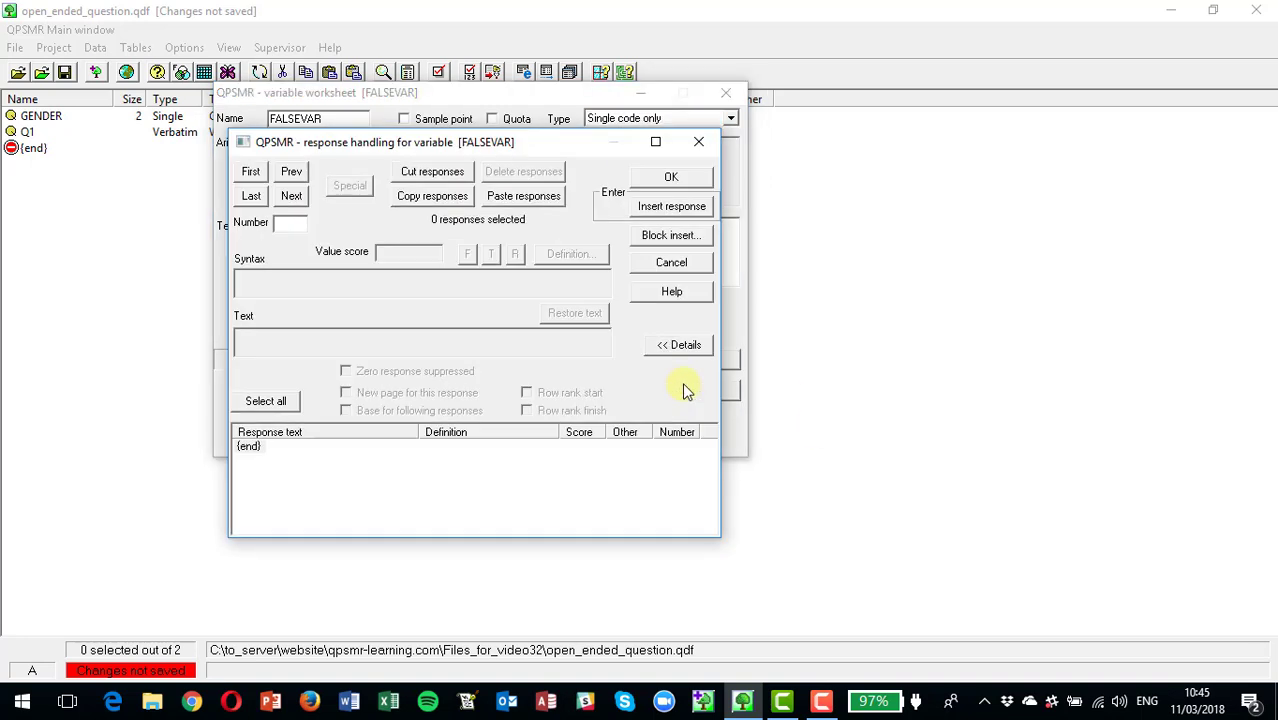
{"action": "left_click", "coordinate": [467, 254]}
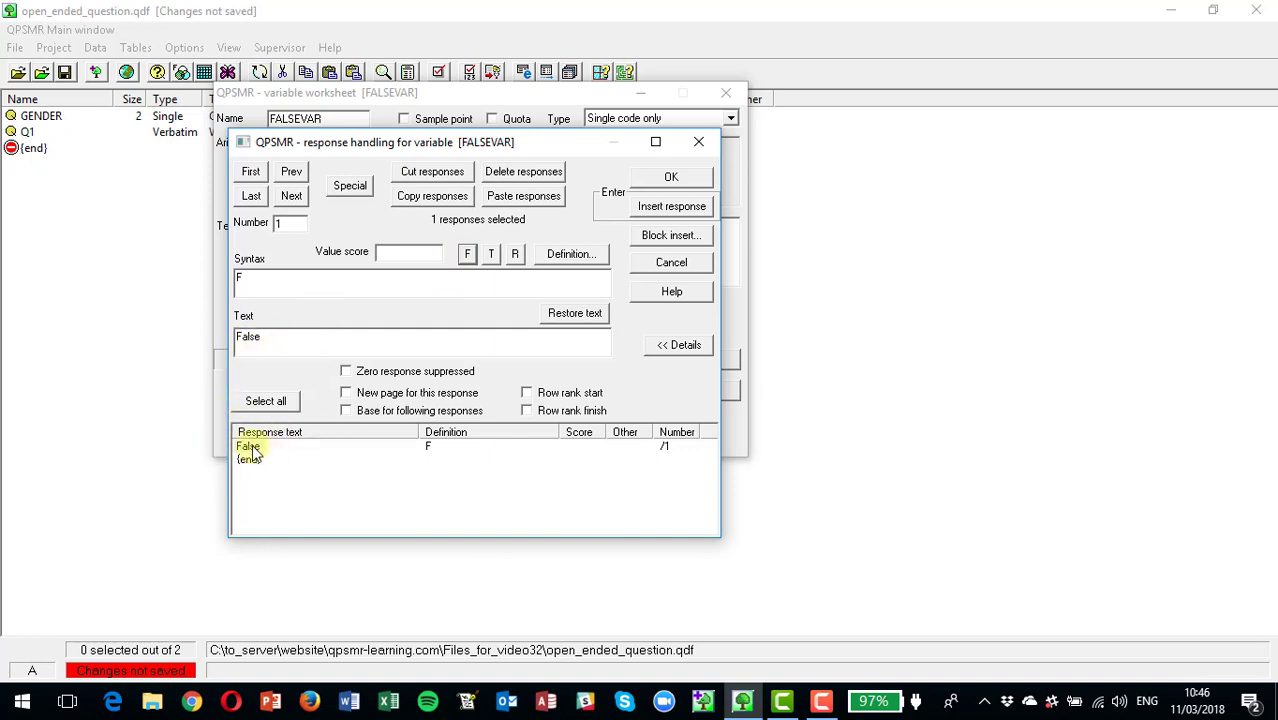
{"action": "left_click", "coordinate": [671, 176]}
- Create a filter named FFALSE that tests for response 1 of the FALSEVAR variable
{"action": "left_click", "coordinate": [54, 47]}
{"action": "mouse_move", "coordinate": [262, 100]}
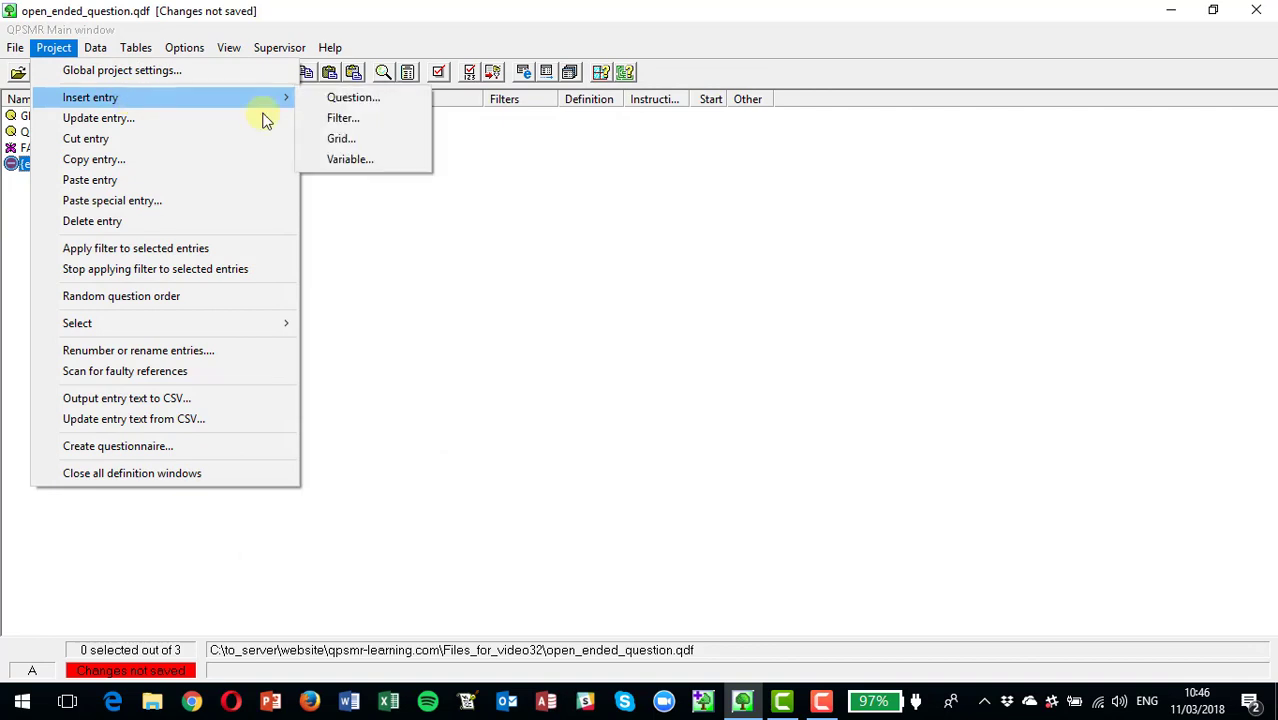
{"action": "left_click", "coordinate": [342, 117]}
{"action": "type", "text": "FFALSE"}
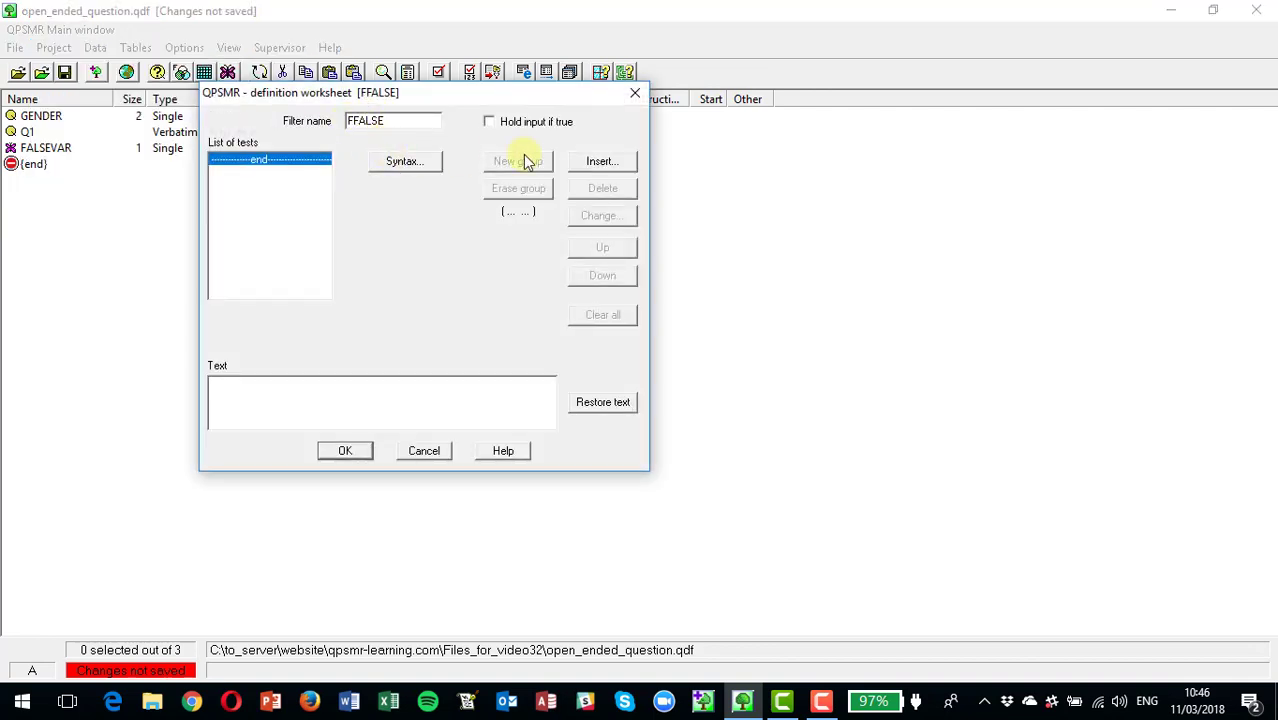
{"action": "left_click", "coordinate": [588, 163]}
{"action": "left_click", "coordinate": [241, 210]}
{"action": "left_click", "coordinate": [350, 513]}
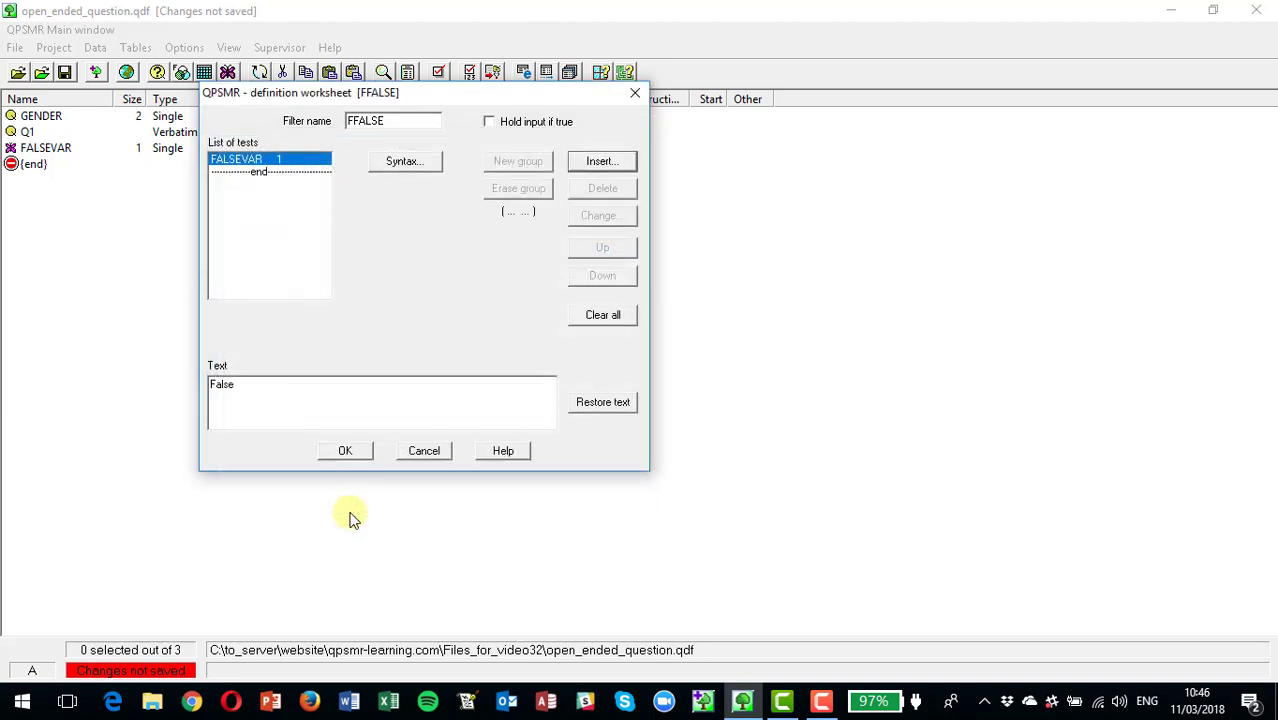
{"action": "left_click", "coordinate": [344, 452]}
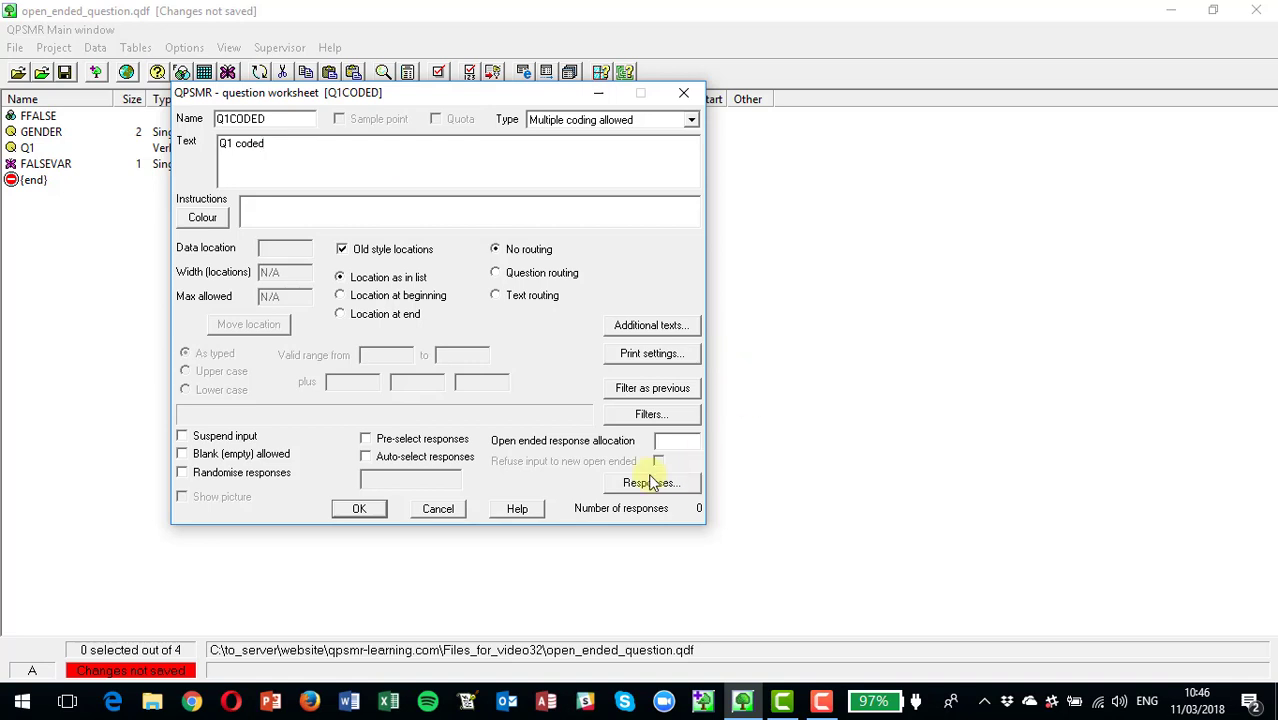
- Set the open ended response allocation of the Q1CODED question to 40 and accept the question
{"action": "left_click", "coordinate": [662, 440]}
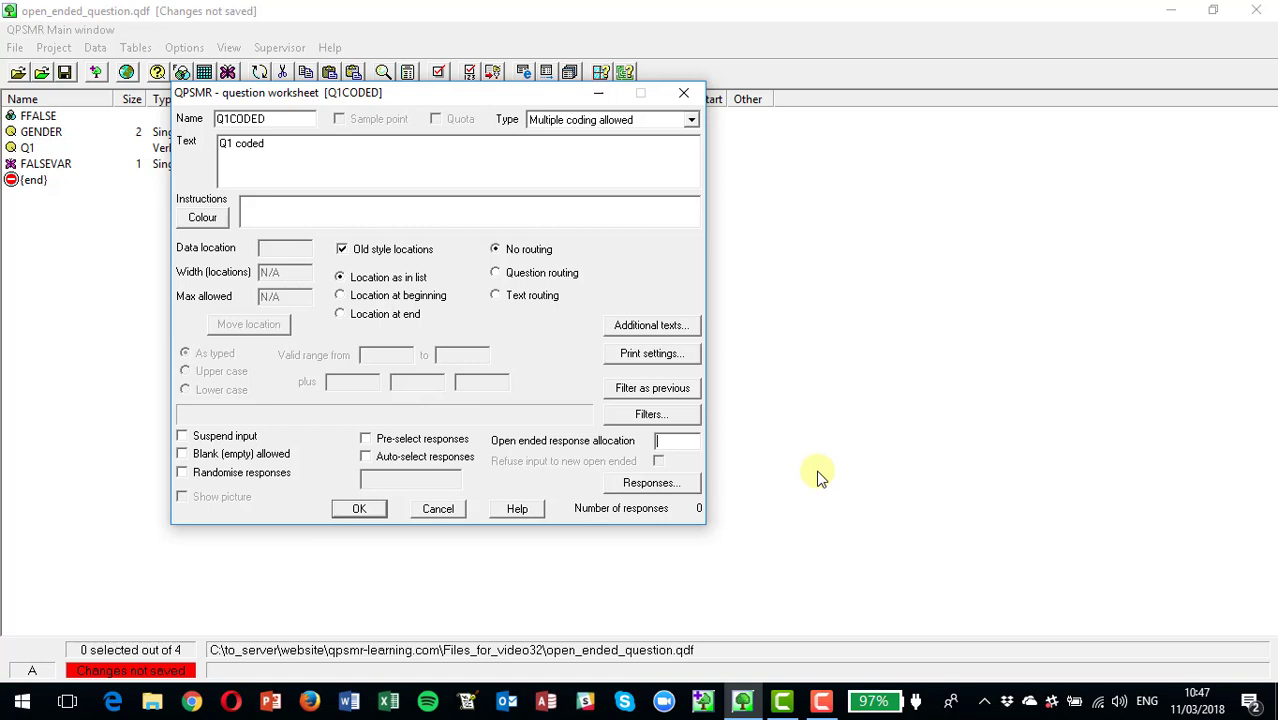
{"action": "type", "text": "40"}
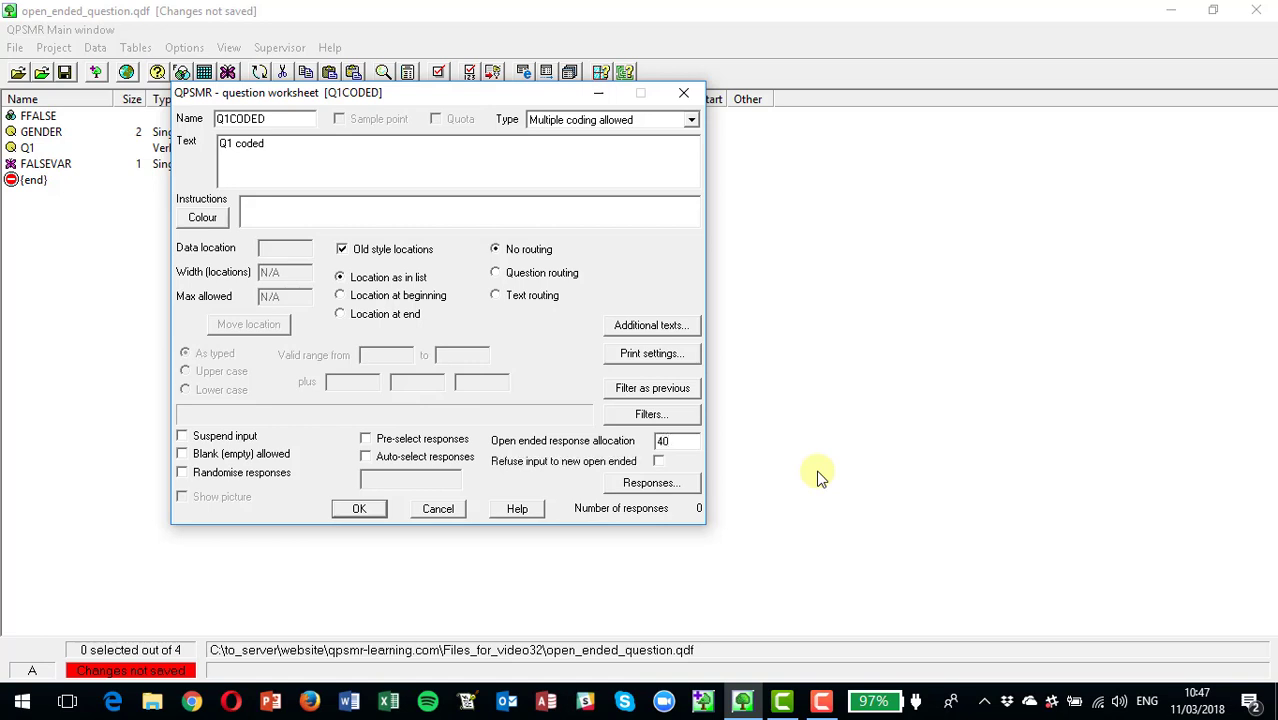
{"action": "left_click", "coordinate": [358, 510]}
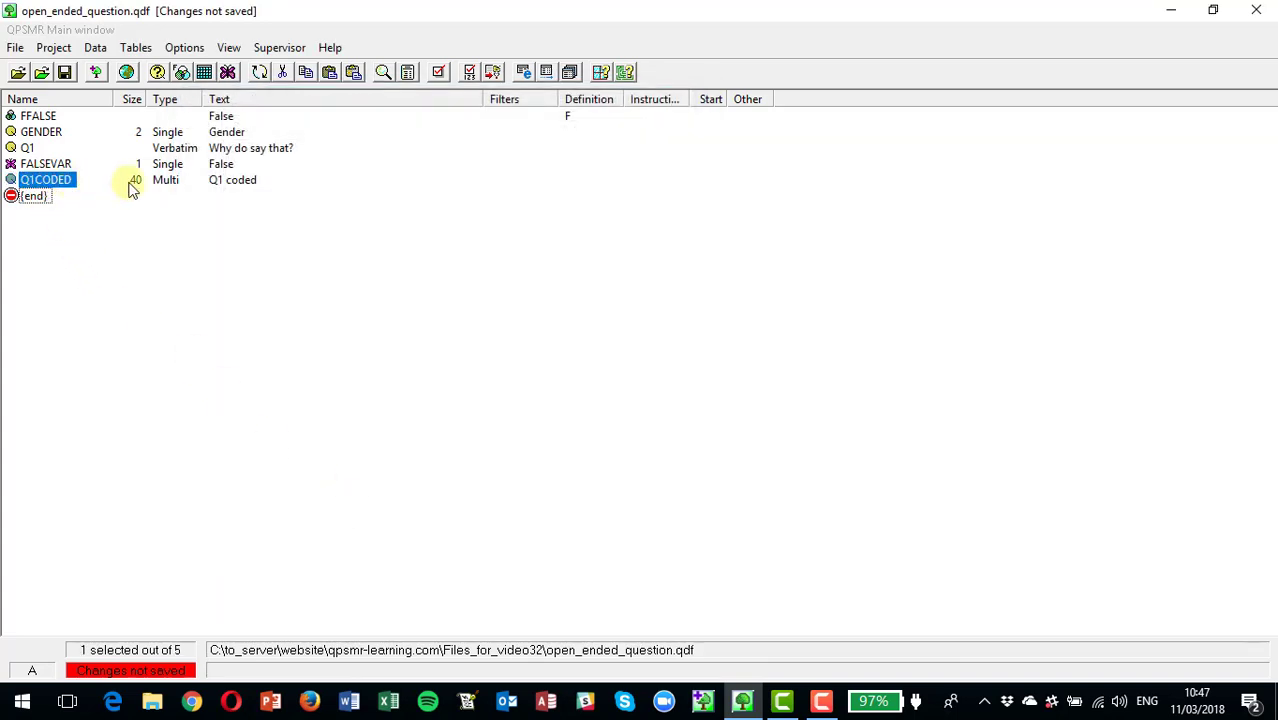
- Apply the FFALSE filter to the Q1CODED question
{"action": "double_click", "coordinate": [50, 184]}
{"action": "left_click", "coordinate": [637, 413]}
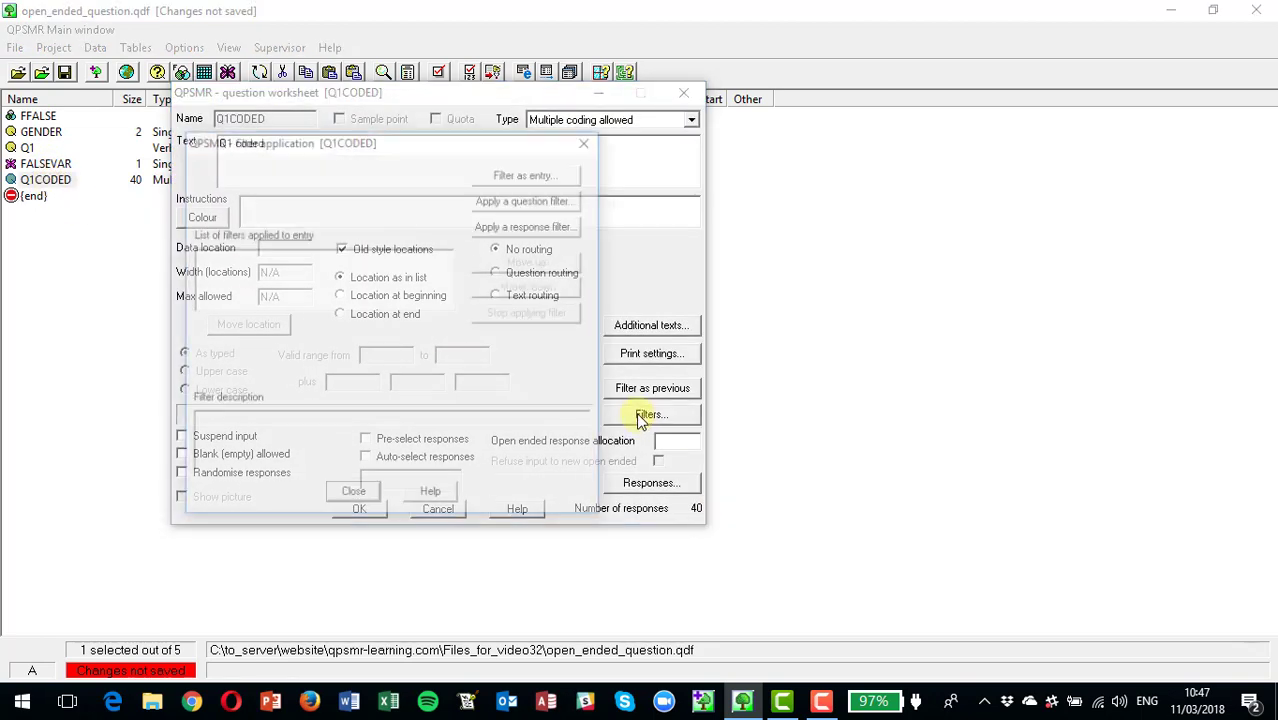
{"action": "left_click", "coordinate": [520, 199]}
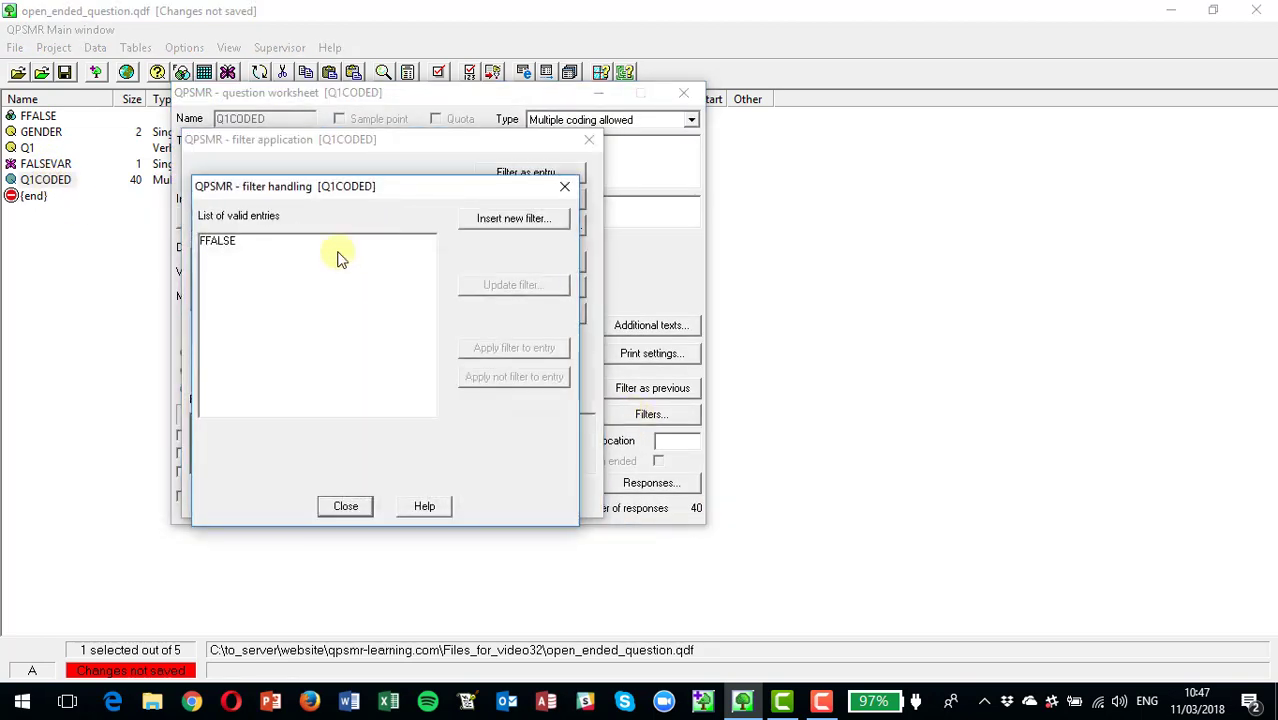
{"action": "left_click", "coordinate": [228, 247]}
{"action": "left_click", "coordinate": [494, 349]}
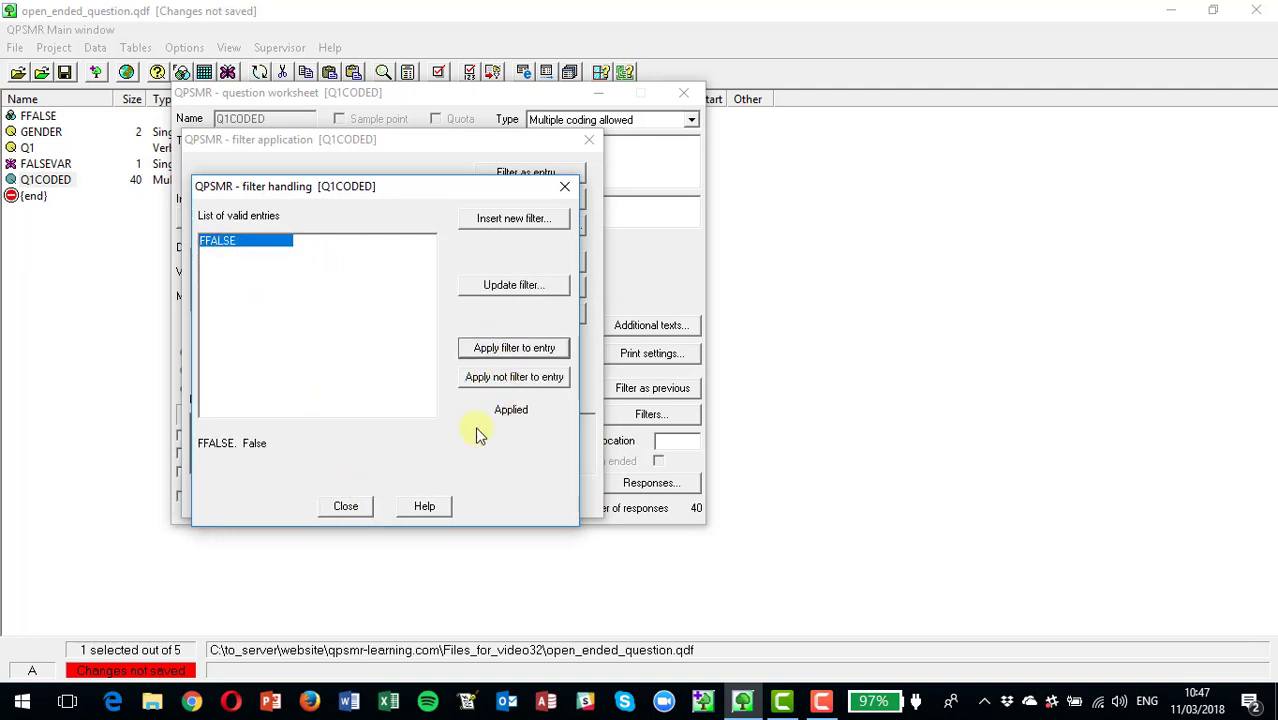
{"action": "left_click", "coordinate": [346, 505]}
{"action": "left_click", "coordinate": [345, 496]}
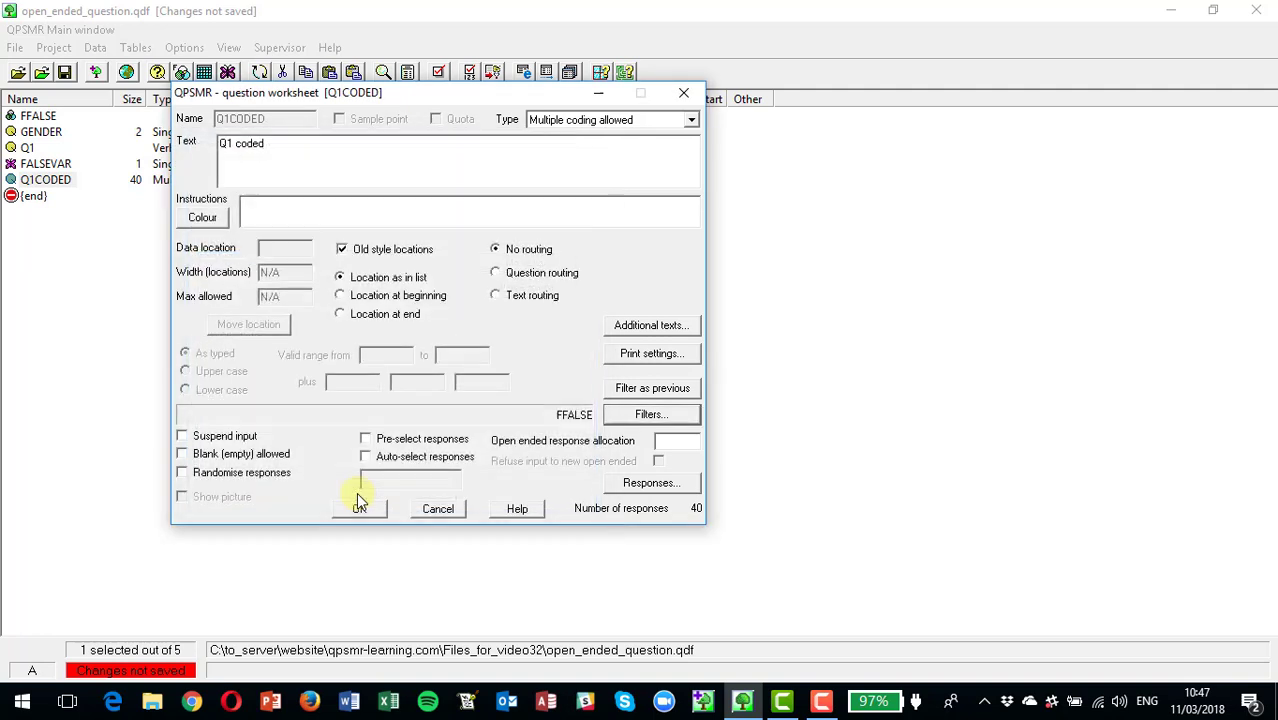
{"action": "left_click", "coordinate": [358, 509]}
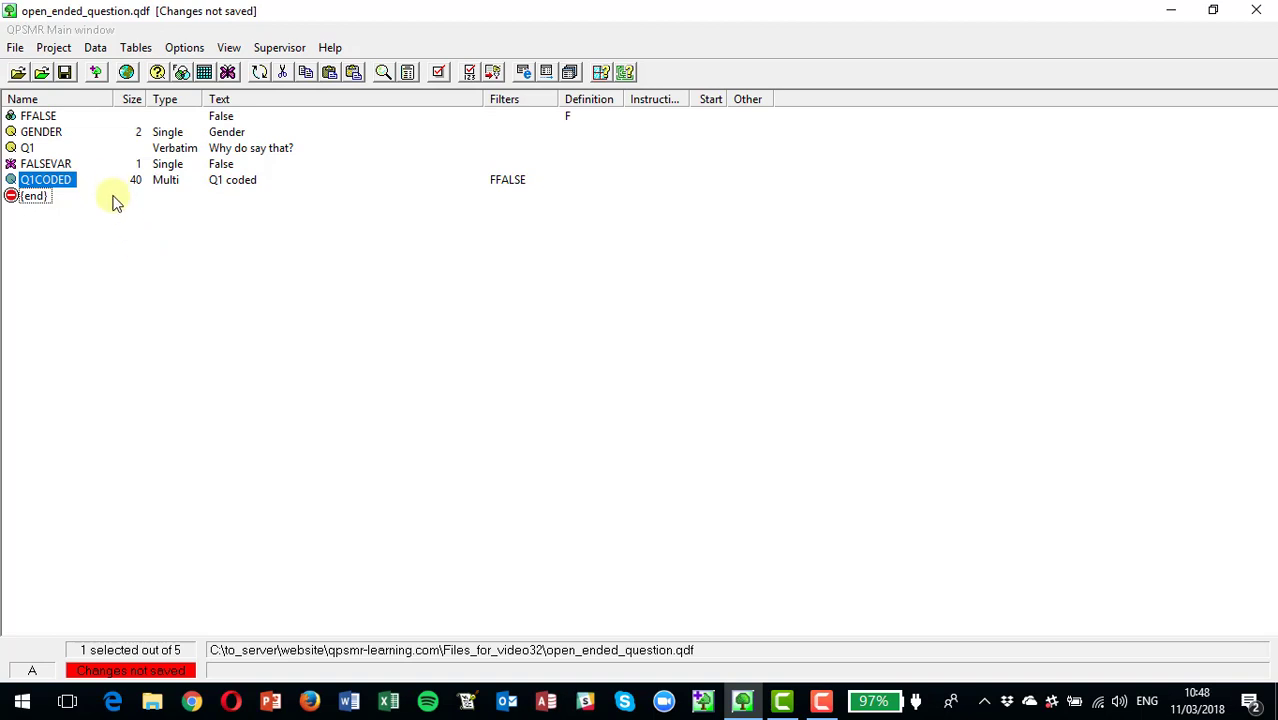
- Save the project and open its data window with the data file open_ended_question.asc
{"action": "left_click", "coordinate": [66, 78]}
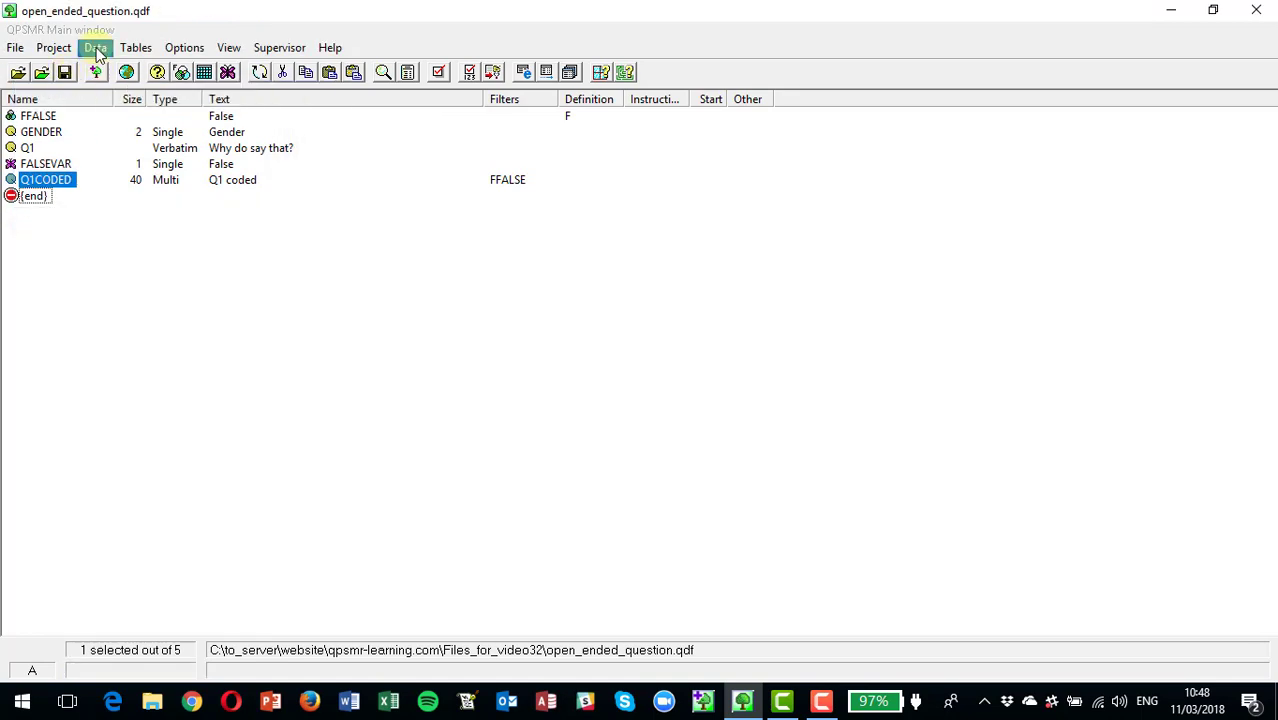
{"action": "left_click", "coordinate": [96, 47]}
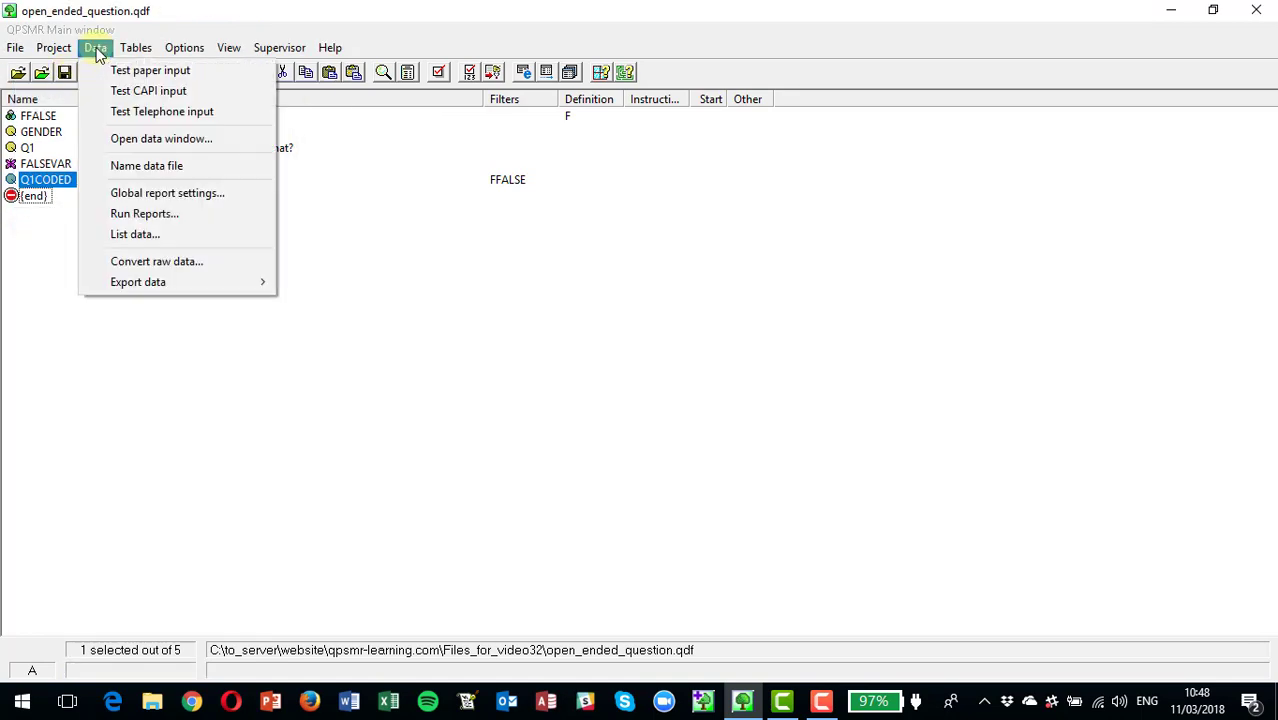
{"action": "left_click", "coordinate": [165, 140]}
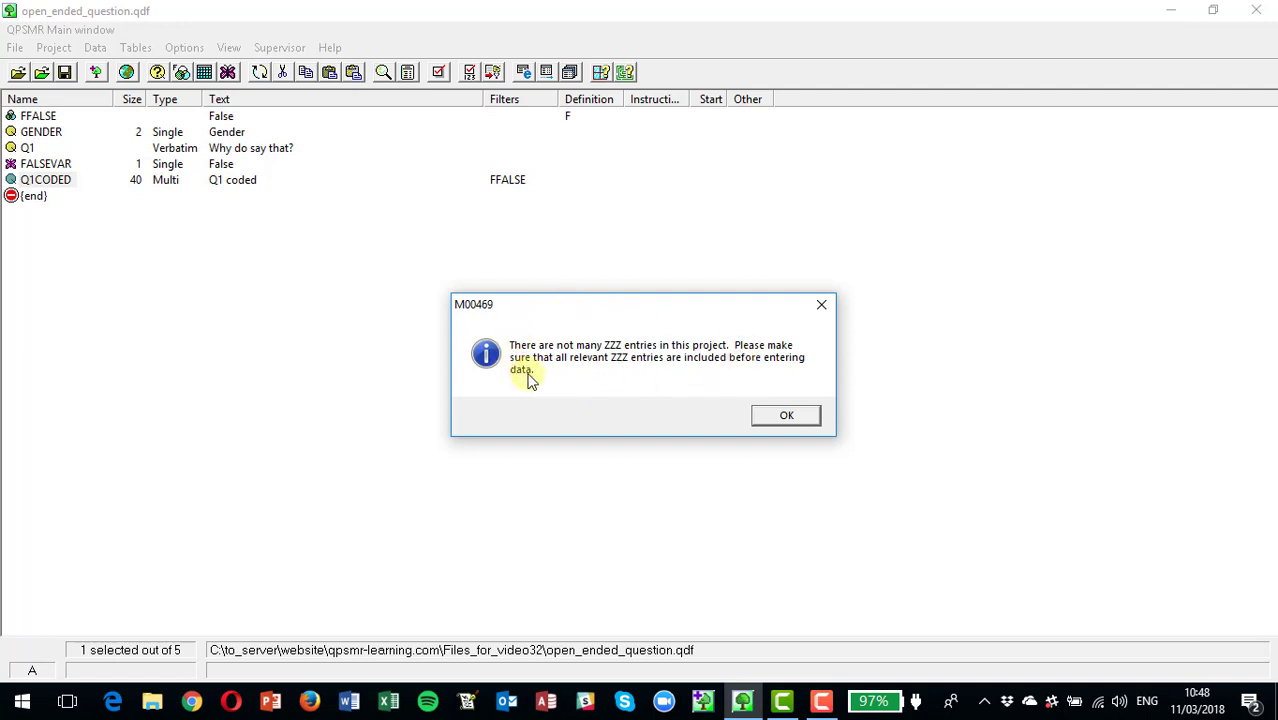
{"action": "left_click", "coordinate": [772, 418]}
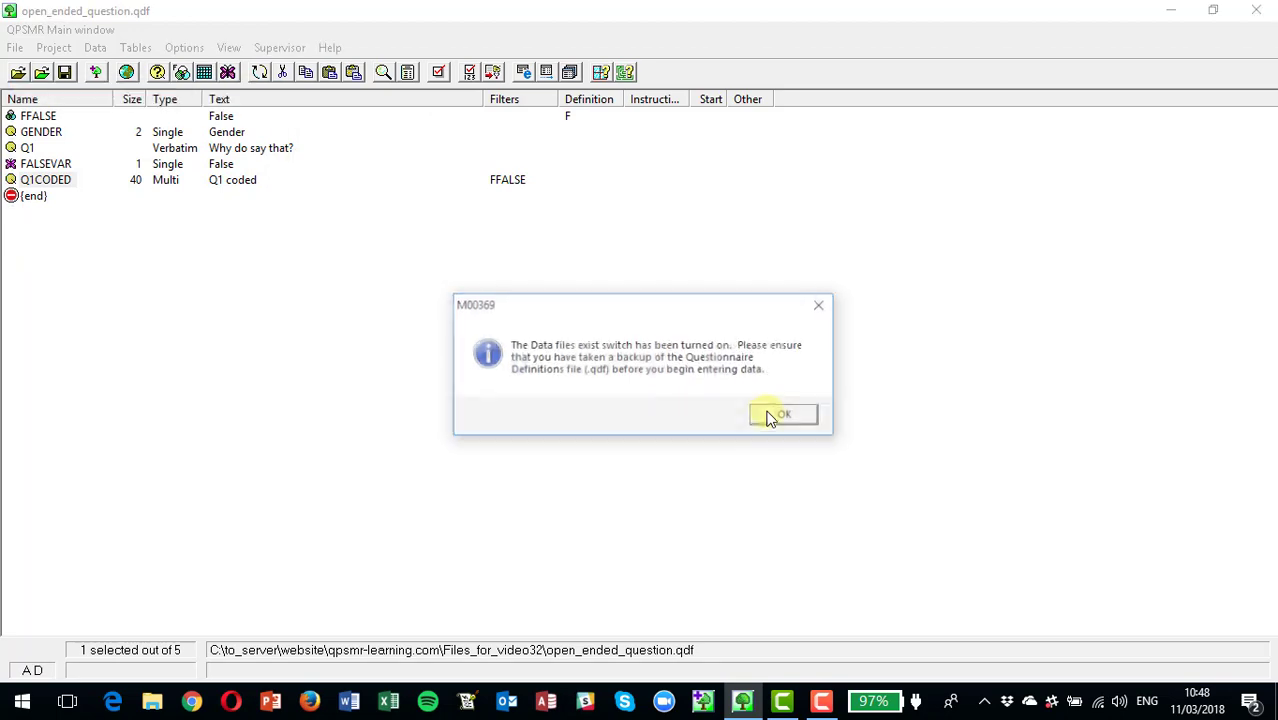
{"action": "left_click", "coordinate": [786, 418]}
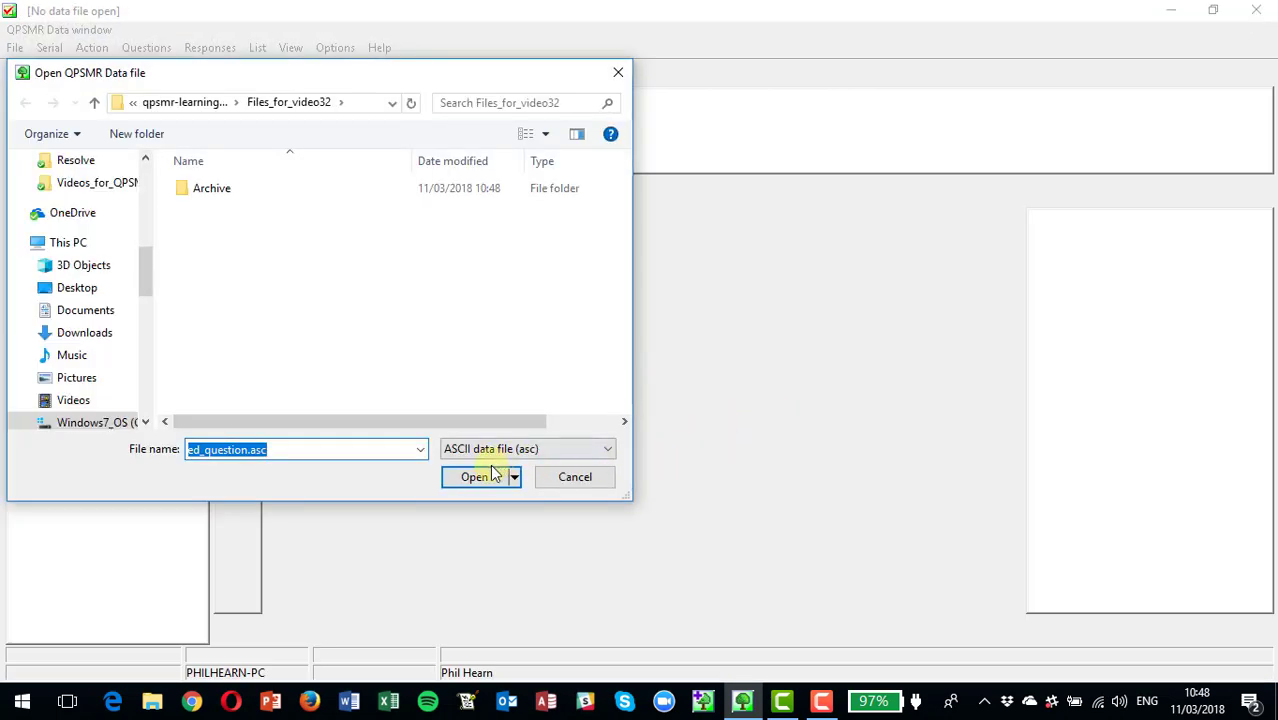
{"action": "left_click", "coordinate": [474, 477]}
- Add a new paper questionnaire for serial 1 with GENDER 1 and the Q1 answer "It comes in a green box and is very useful"
{"action": "left_click", "coordinate": [88, 47]}
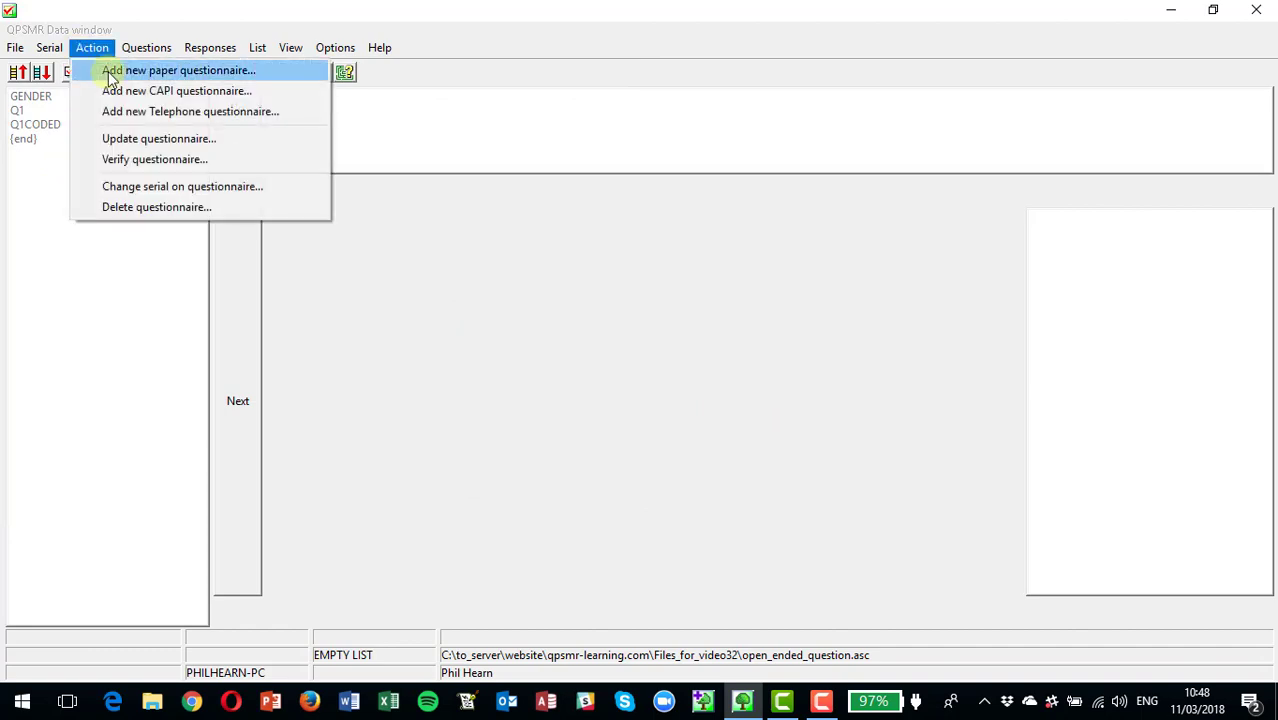
{"action": "left_click", "coordinate": [111, 78]}
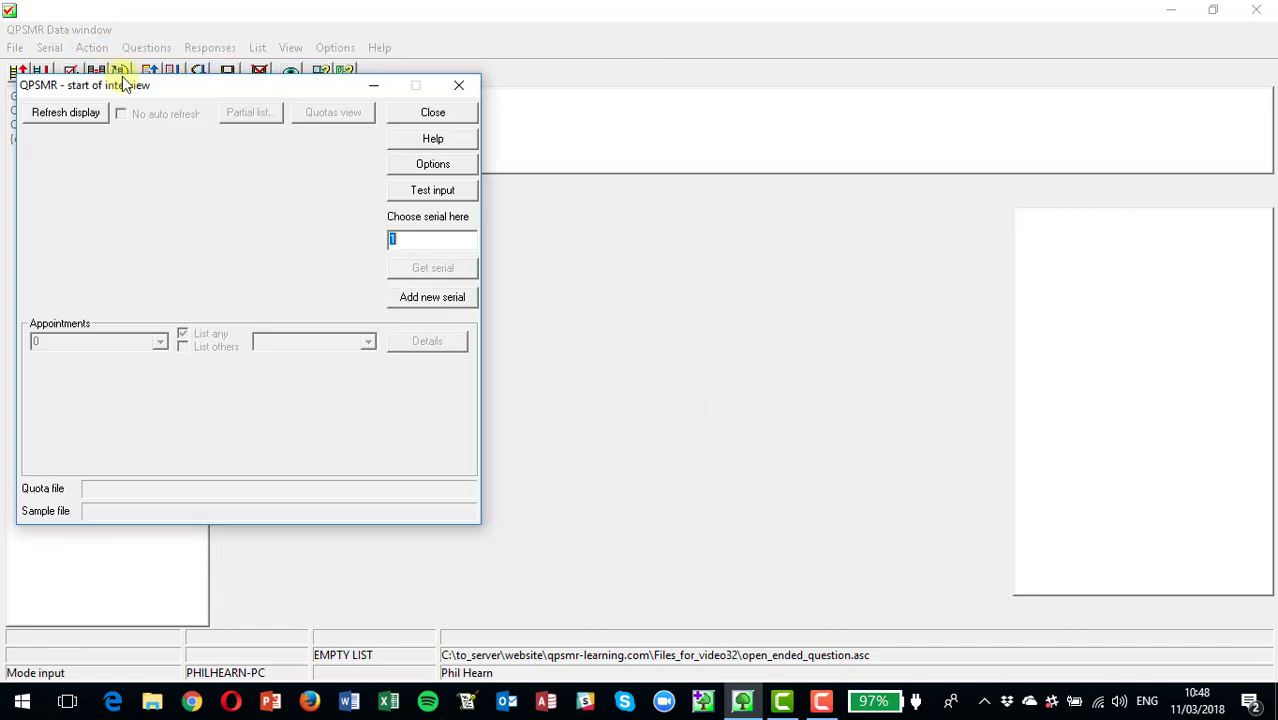
{"action": "key", "text": "Return"}
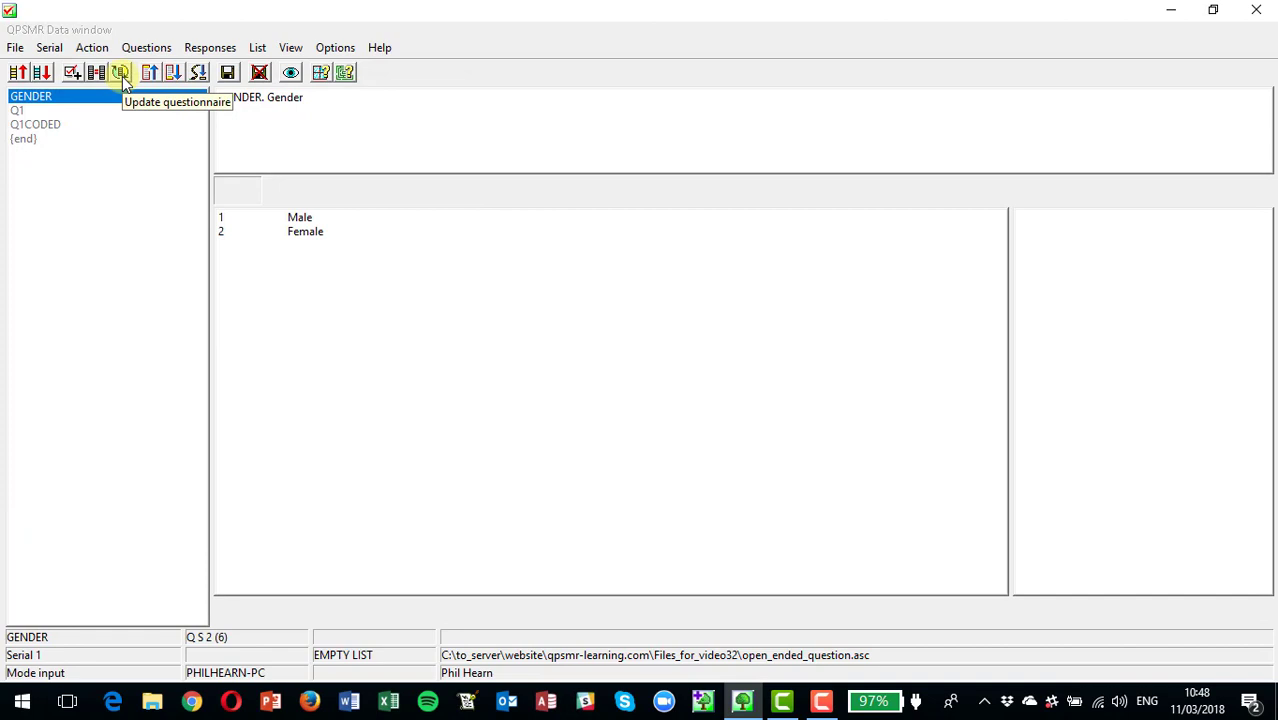
{"action": "key", "text": "1"}
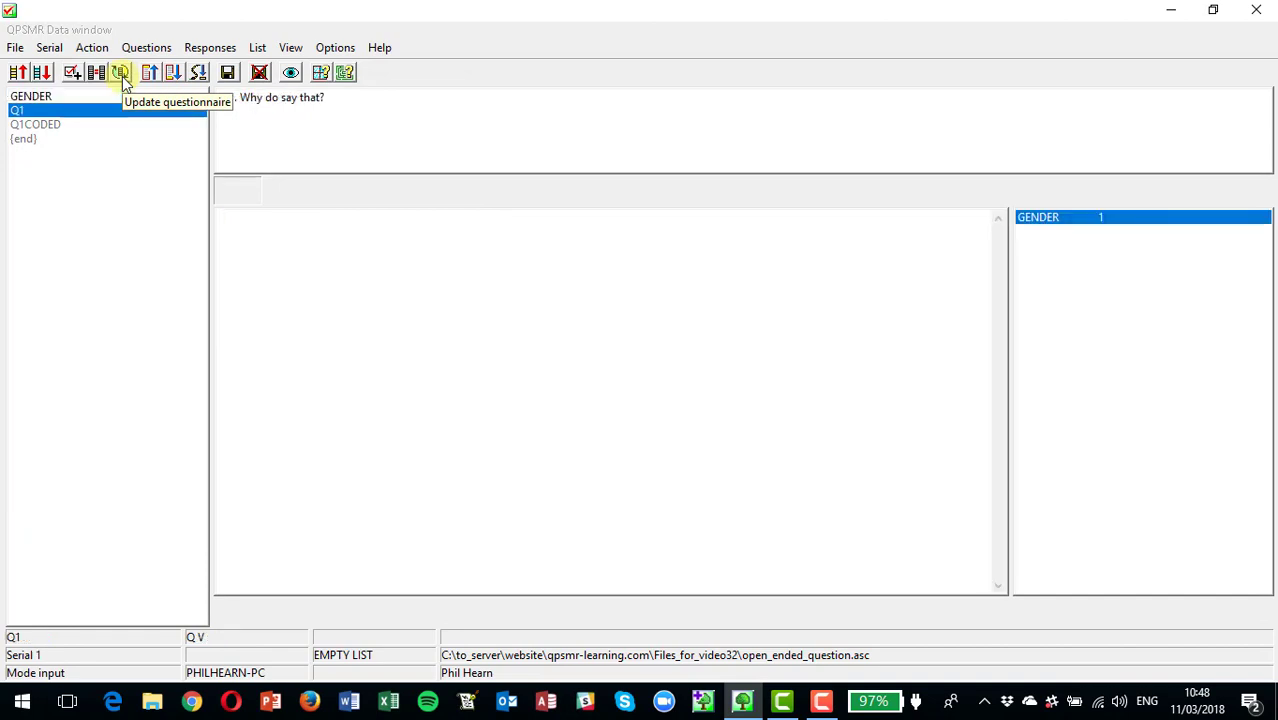
{"action": "type", "text": "It comes in"}
{"action": "type", "text": "a green box"}
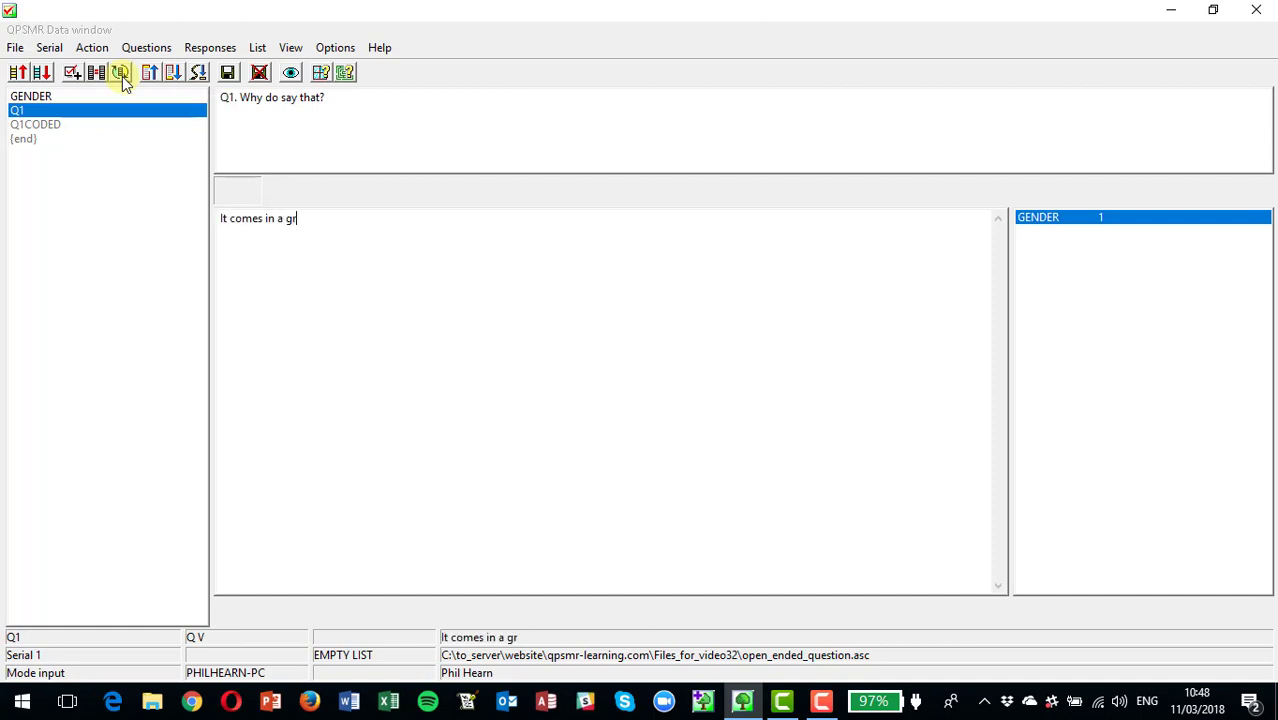
{"action": "type", "text": " and is very useful"}
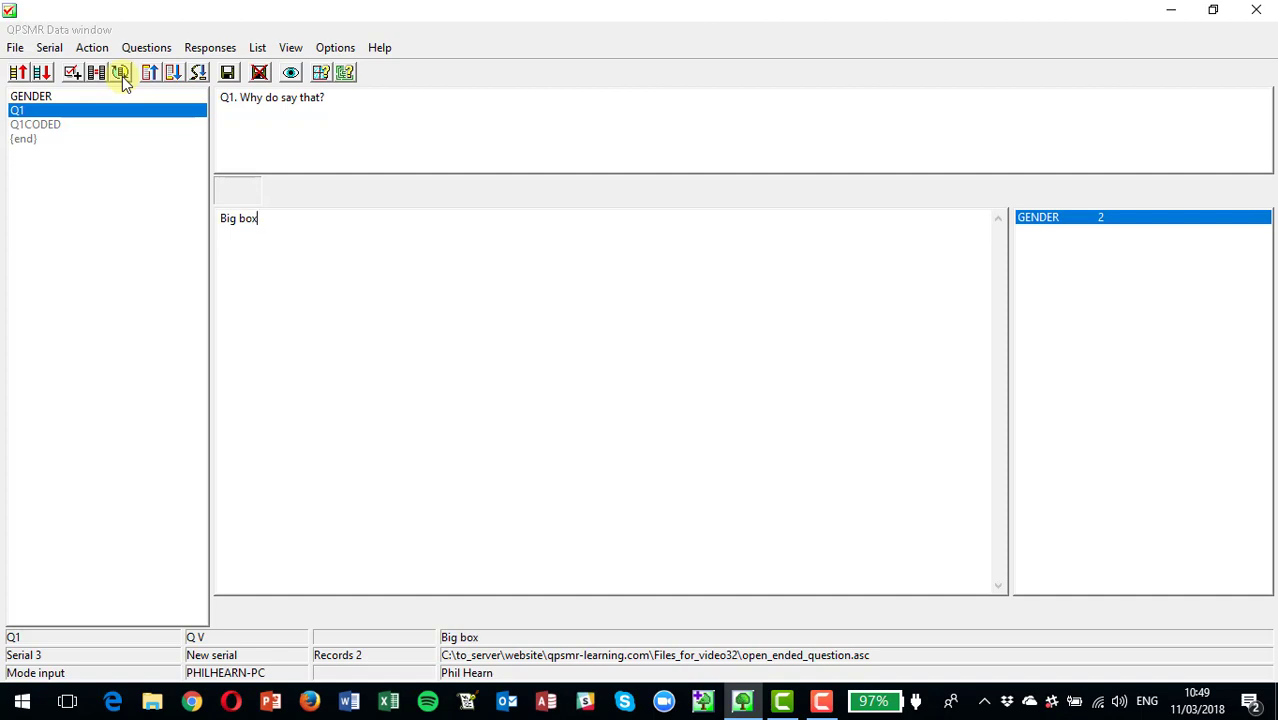
- Finish and save the questionnaire for serial 3 with GENDER Female and the Q1 answer "Big box"
{"action": "left_click", "coordinate": [122, 76]}
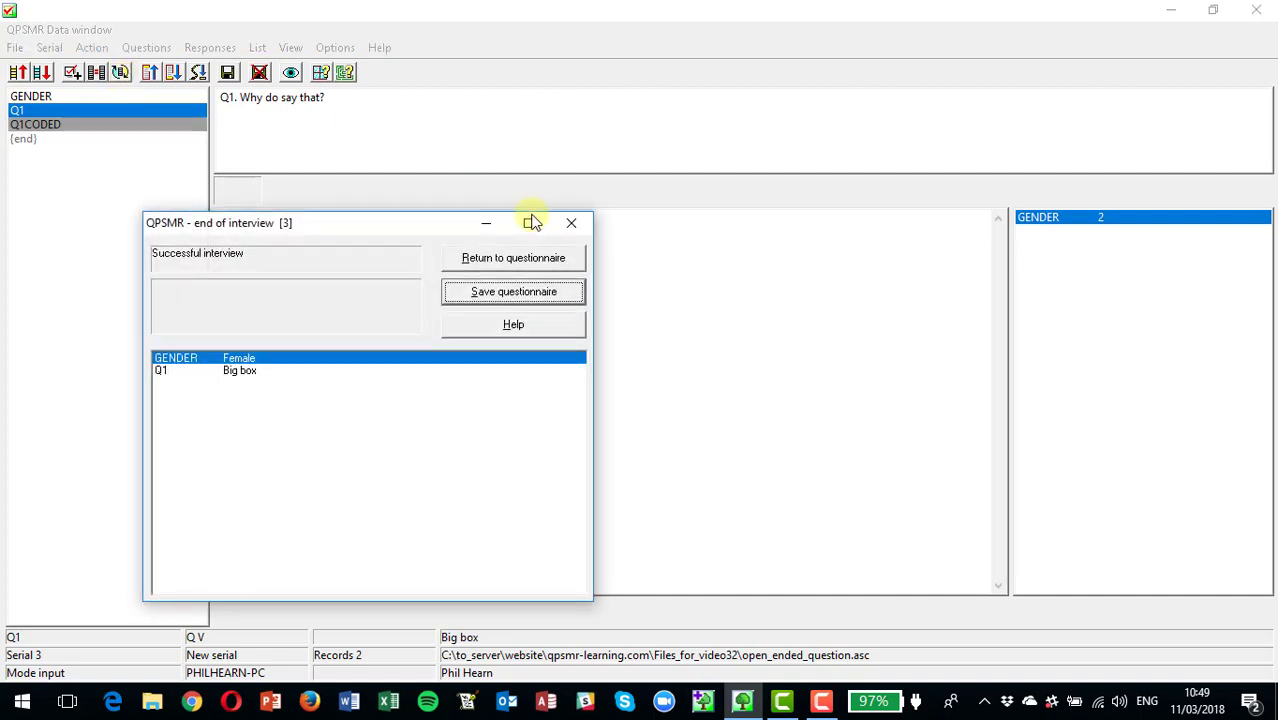
{"action": "left_click", "coordinate": [510, 291]}
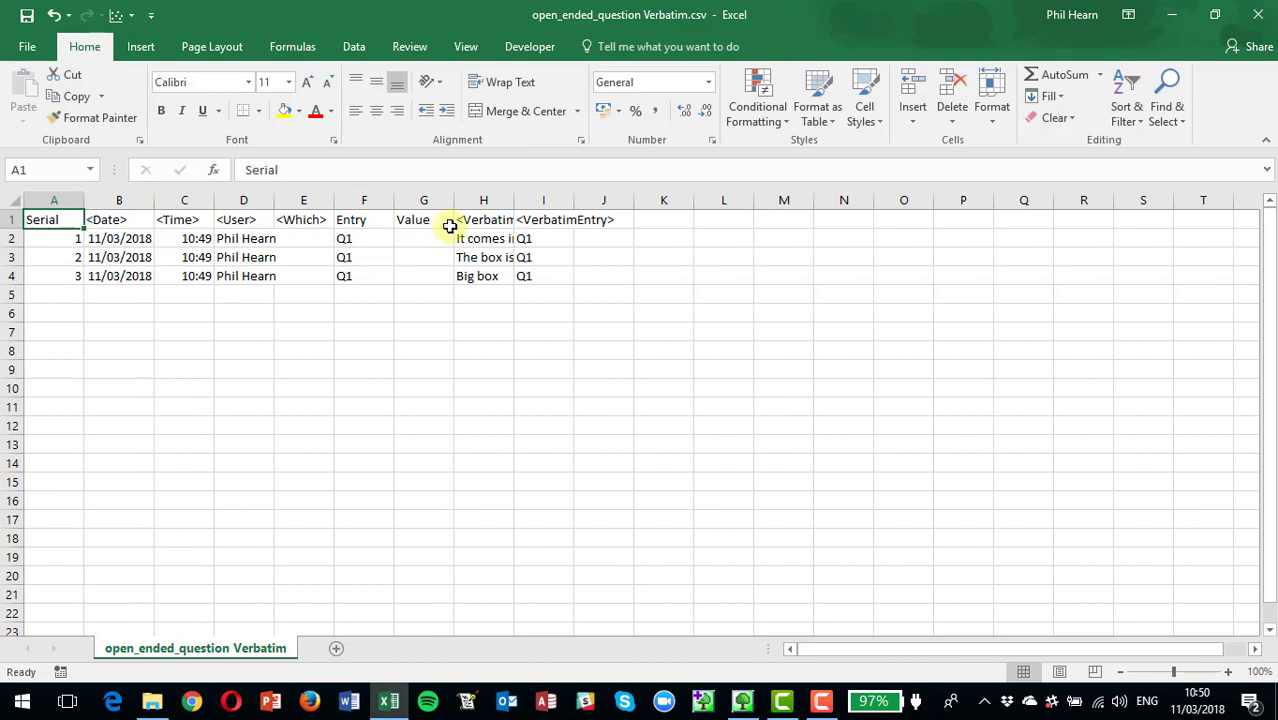
- In the verbatim CSV in Excel, fit the Verbatim column to its text and enter codes 1.2, 1.3 and 4 in G2:G4
{"action": "double_click", "coordinate": [514, 200]}
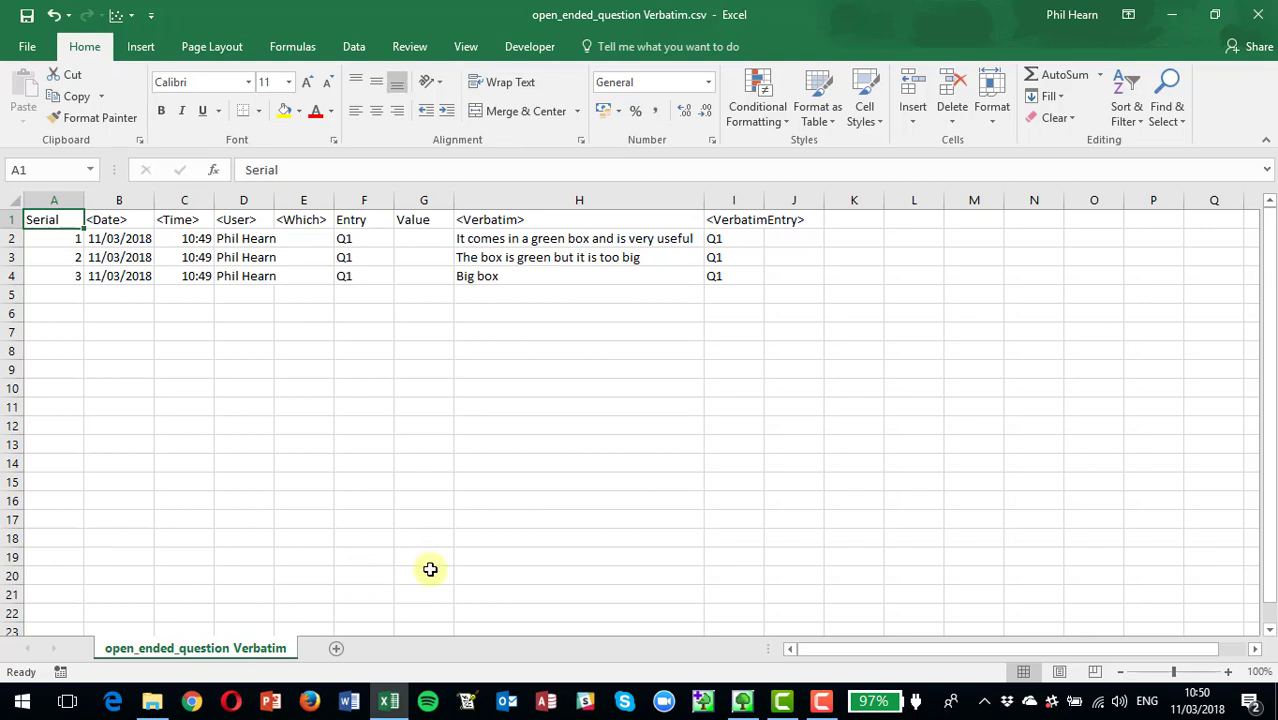
{"action": "left_click", "coordinate": [421, 242]}
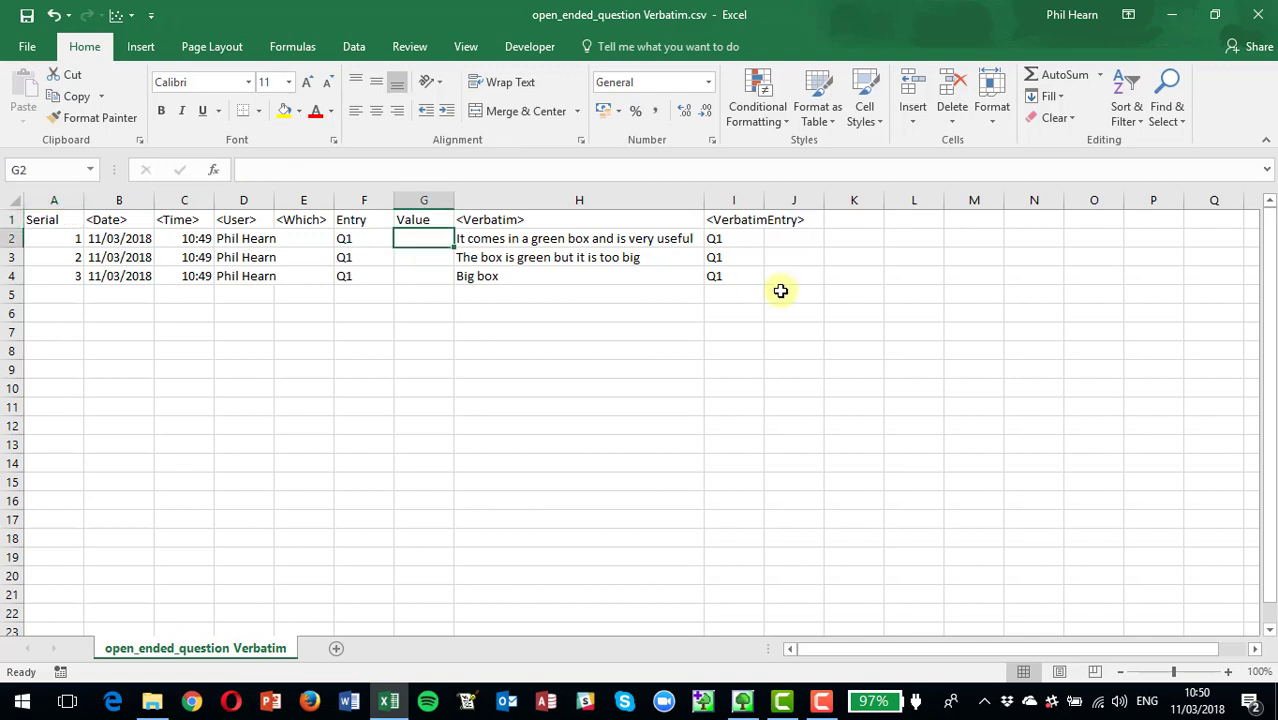
{"action": "type", "text": "1.2"}
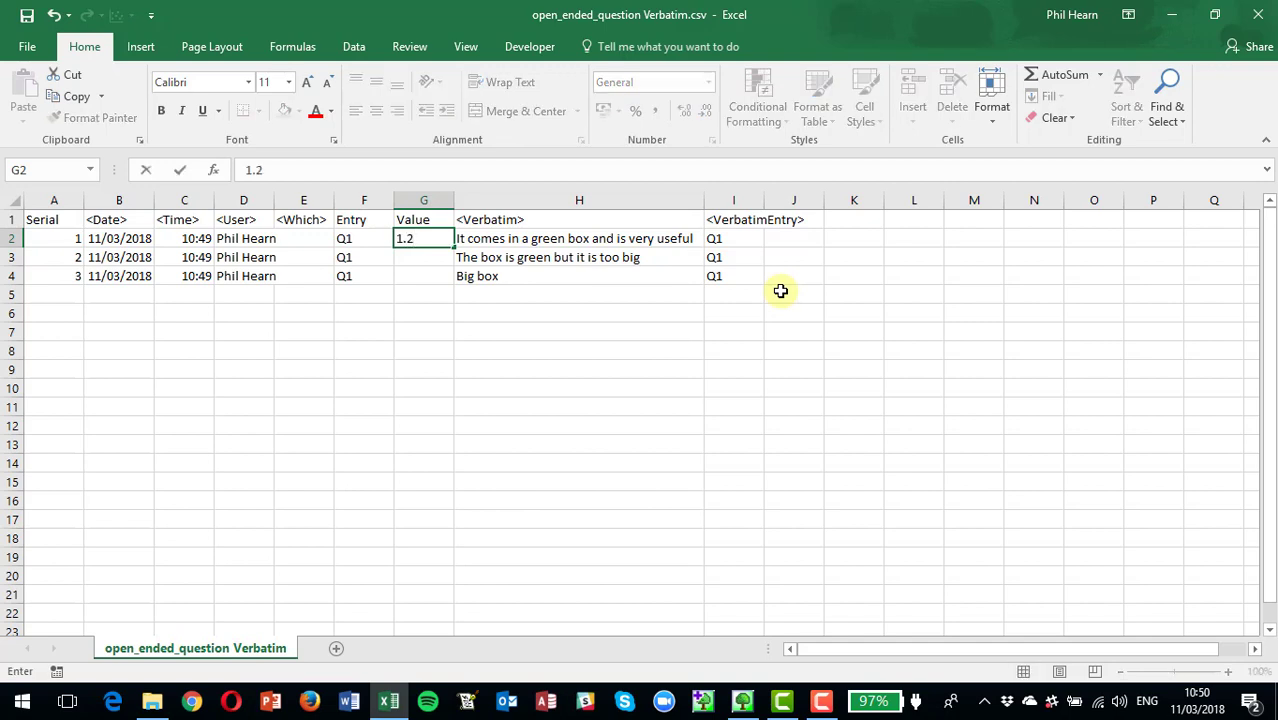
{"action": "key", "text": "Return"}
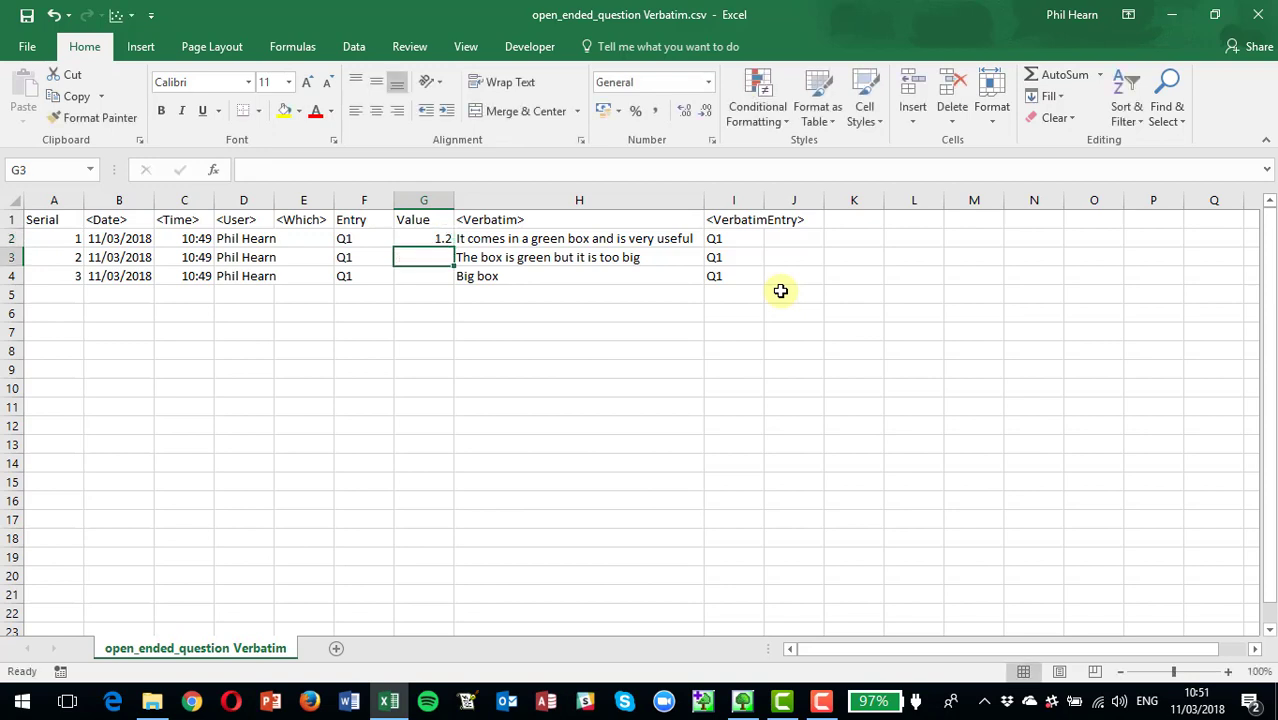
{"action": "type", "text": "1.3"}
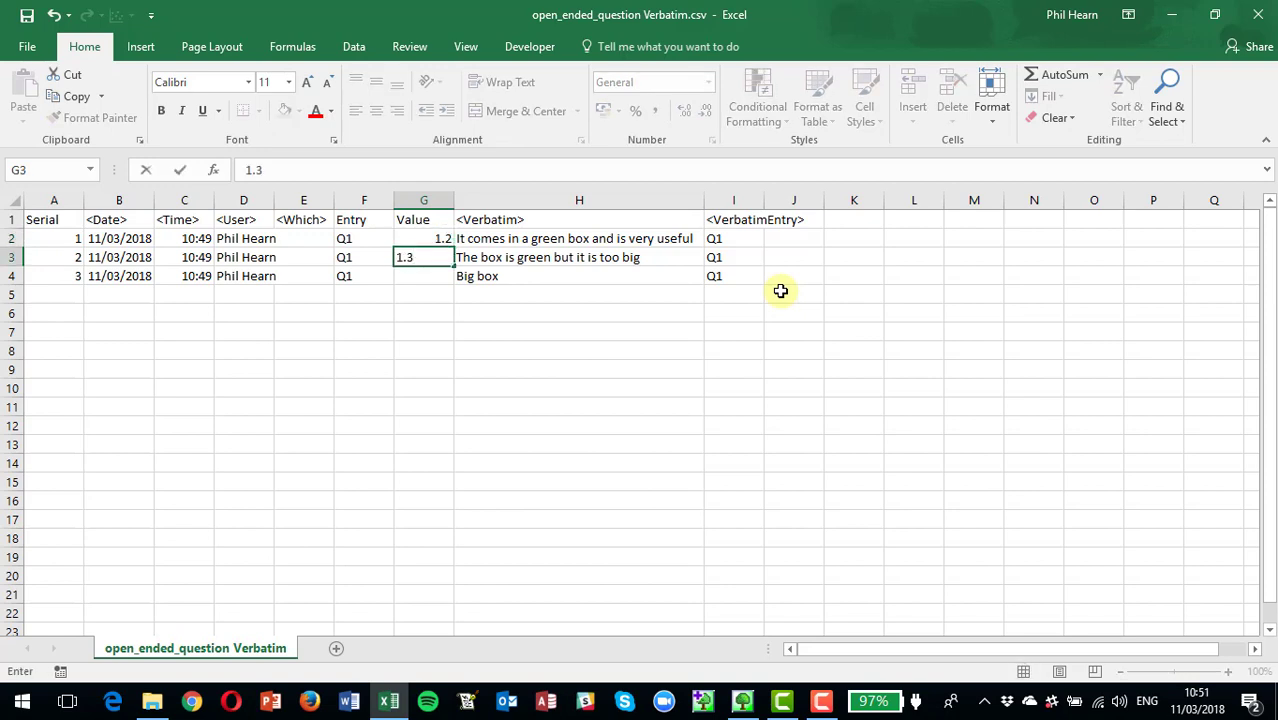
{"action": "key", "text": "Return"}
{"action": "type", "text": "4"}
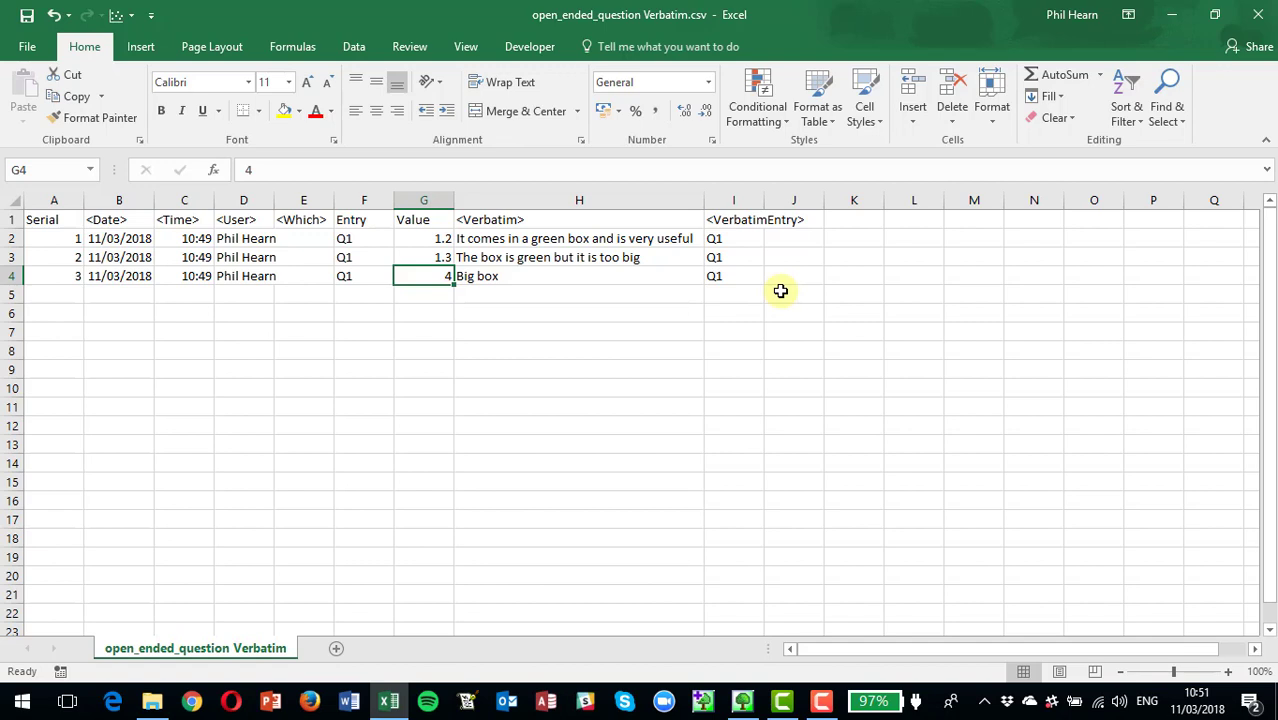